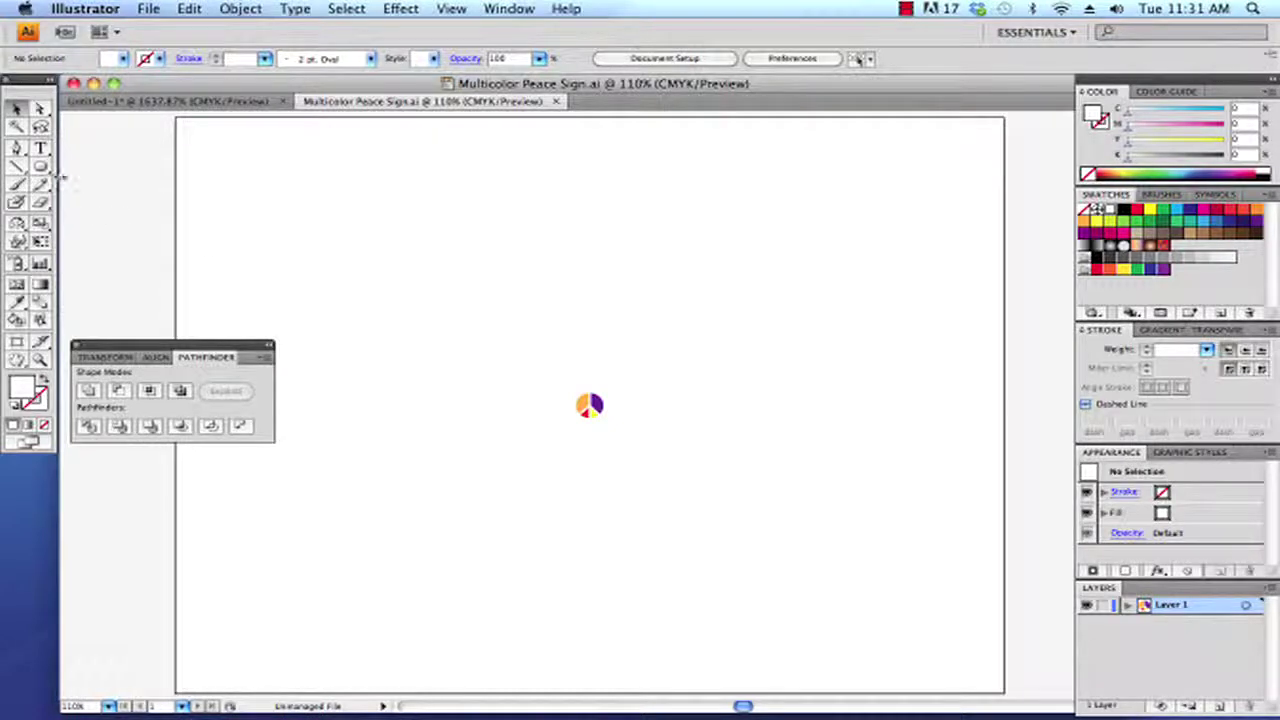
- Select the Ellipse tool to start drawing circles next to the peace sign
{"action": "left_click", "coordinate": [40, 166]}
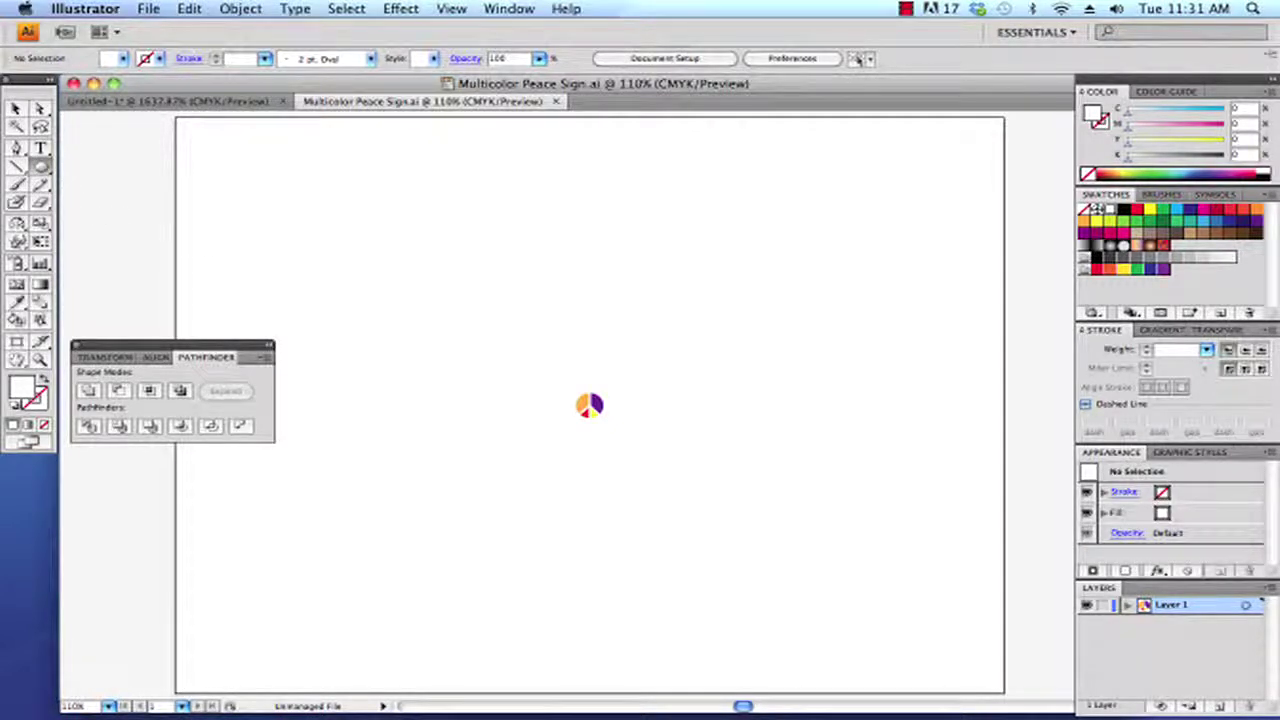
- Draw a small dark green circle above the peace sign and Option-drag copies into a four-circle clover
{"action": "left_click_drag", "start_coordinate": [418, 224], "coordinate": [468, 274]}
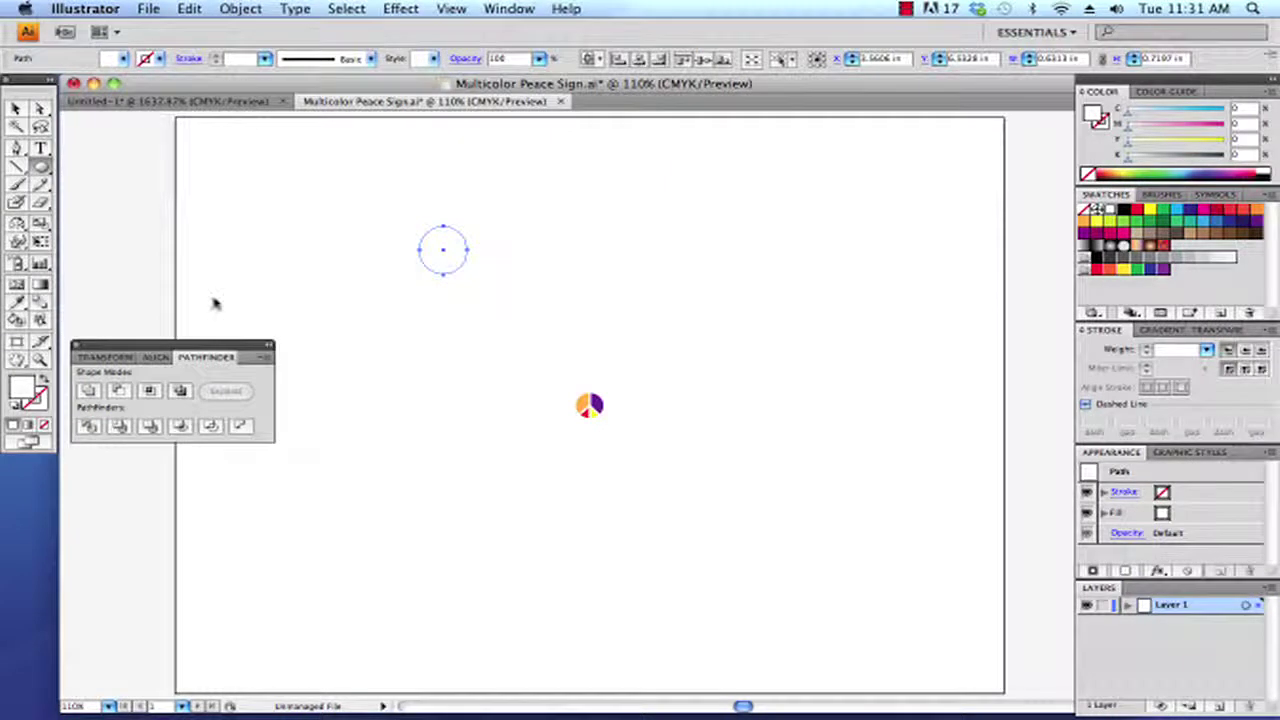
{"action": "left_click", "coordinate": [1166, 226]}
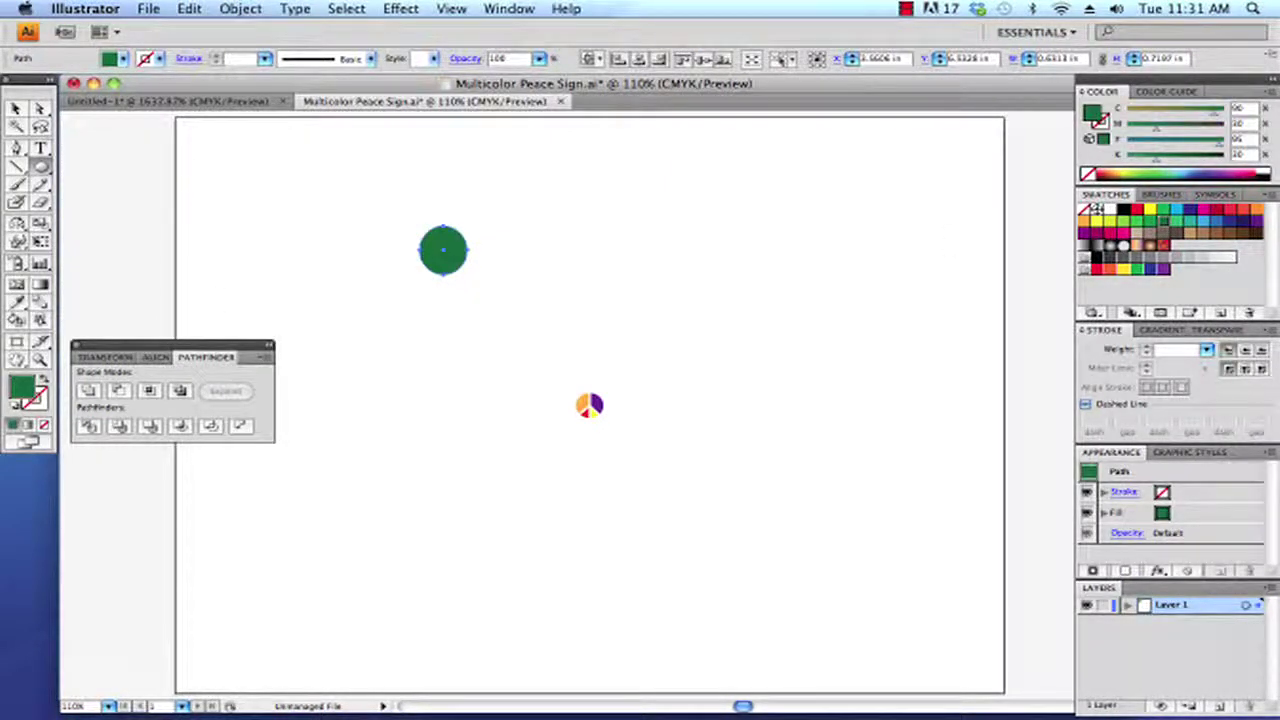
{"action": "left_click", "coordinate": [16, 108]}
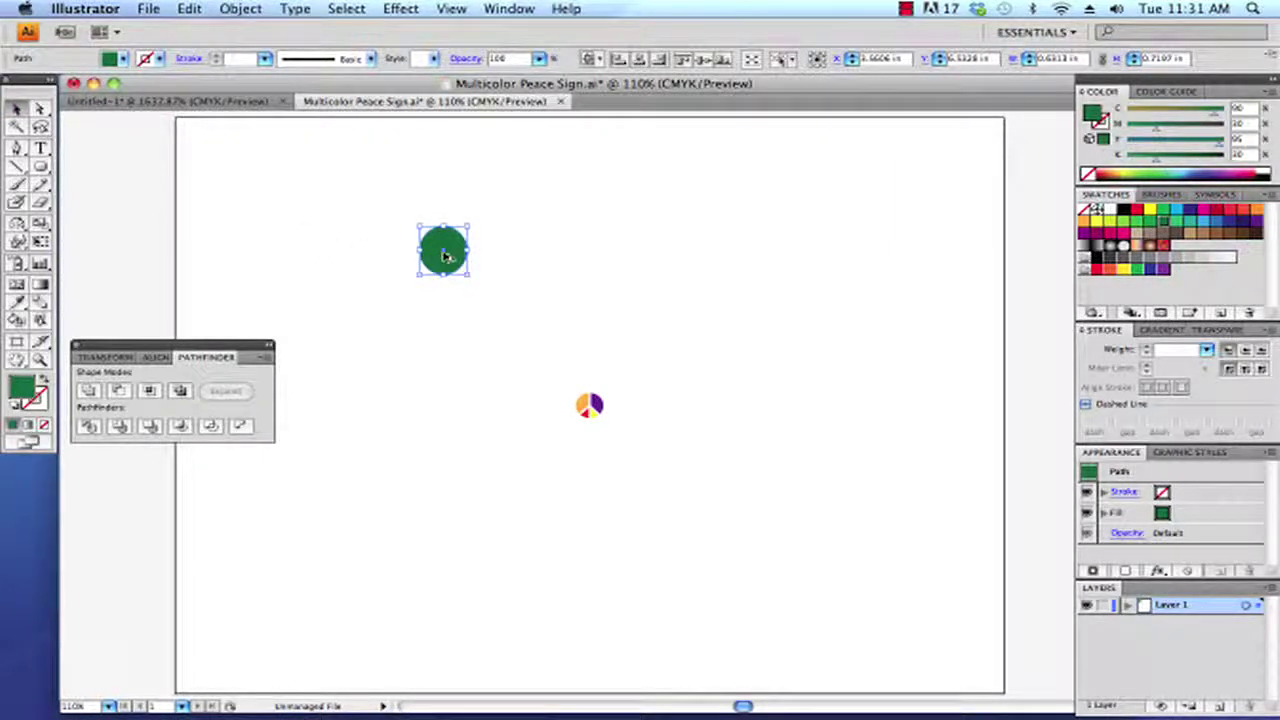
{"action": "left_click_drag", "start_coordinate": [445, 257], "coordinate": [445, 210]}
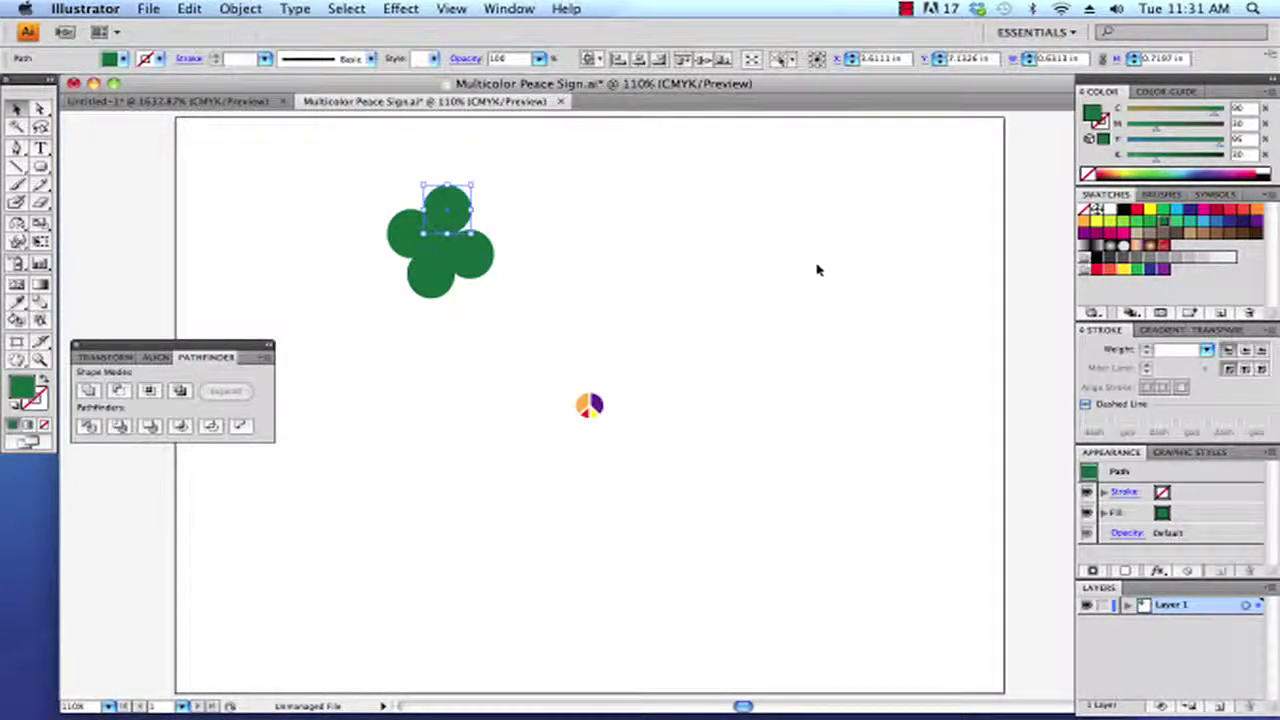
- Fill the top circle red, right dark blue, left magenta and bottom orange-red, then deselect
{"action": "left_click", "coordinate": [1137, 209]}
{"action": "left_click", "coordinate": [474, 253]}
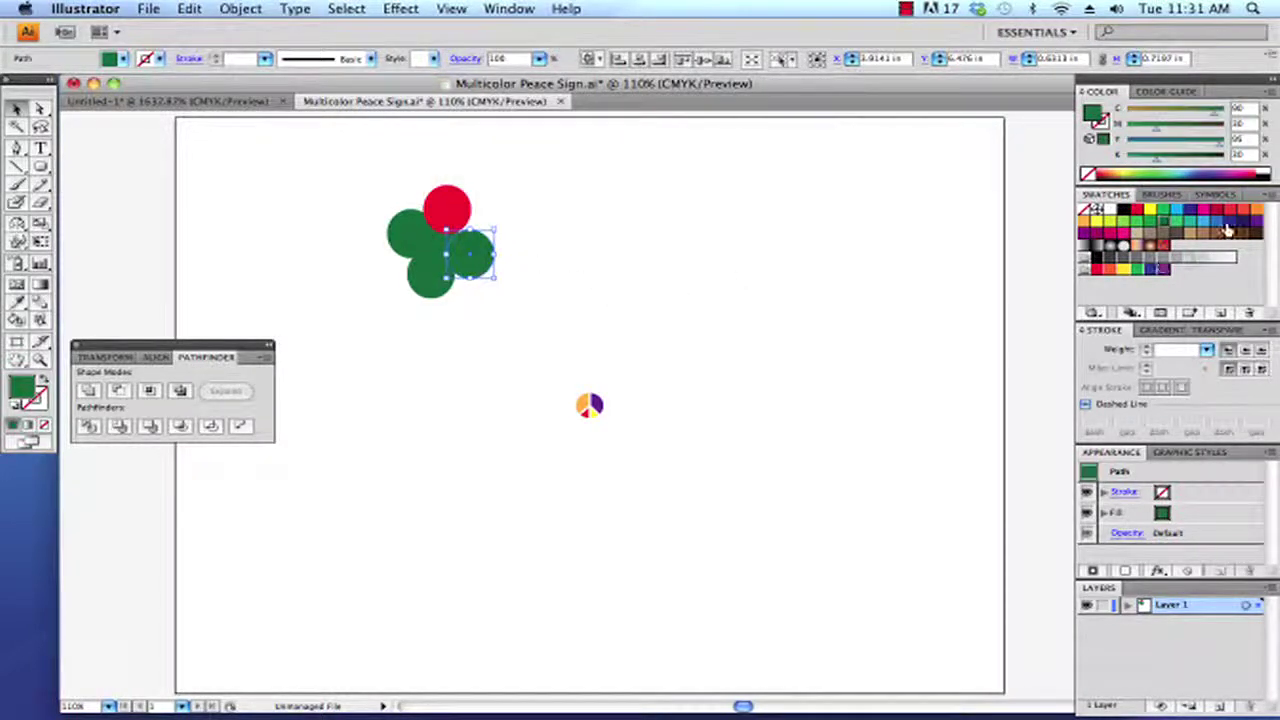
{"action": "left_click", "coordinate": [1229, 222]}
{"action": "left_click", "coordinate": [412, 236]}
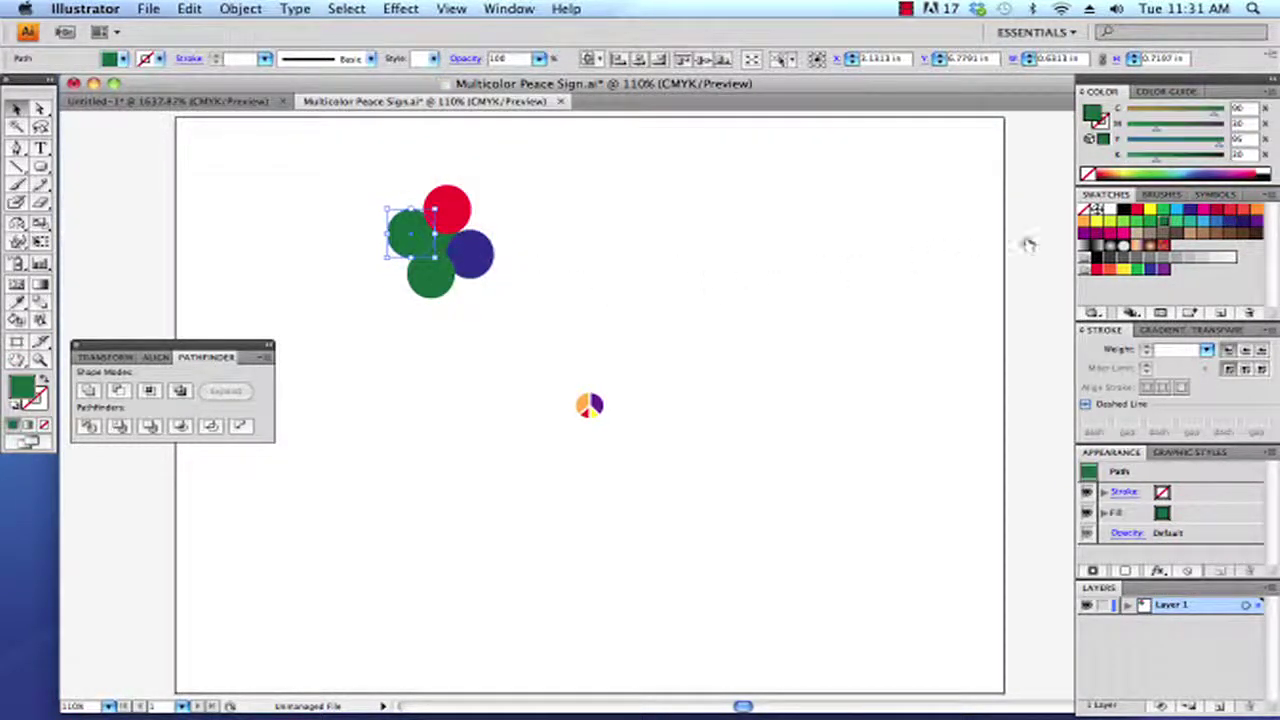
{"action": "left_click", "coordinate": [1112, 234]}
{"action": "left_click", "coordinate": [434, 285]}
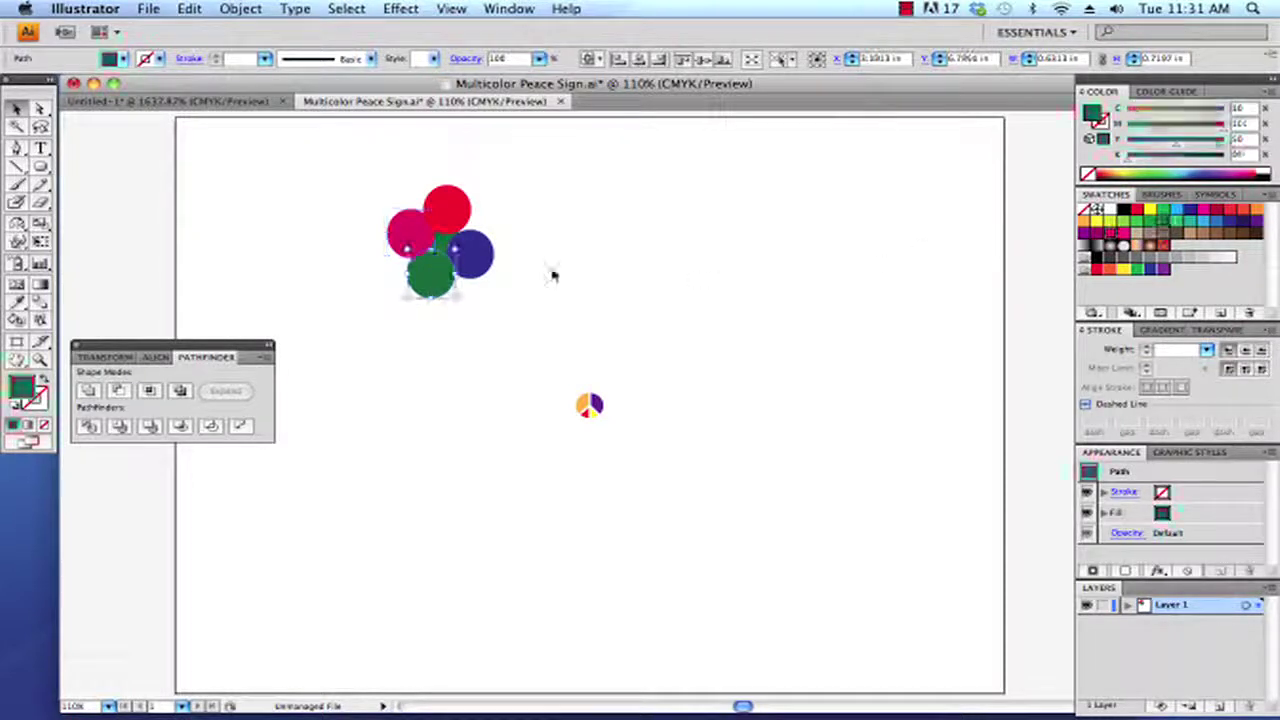
{"action": "left_click", "coordinate": [1244, 212]}
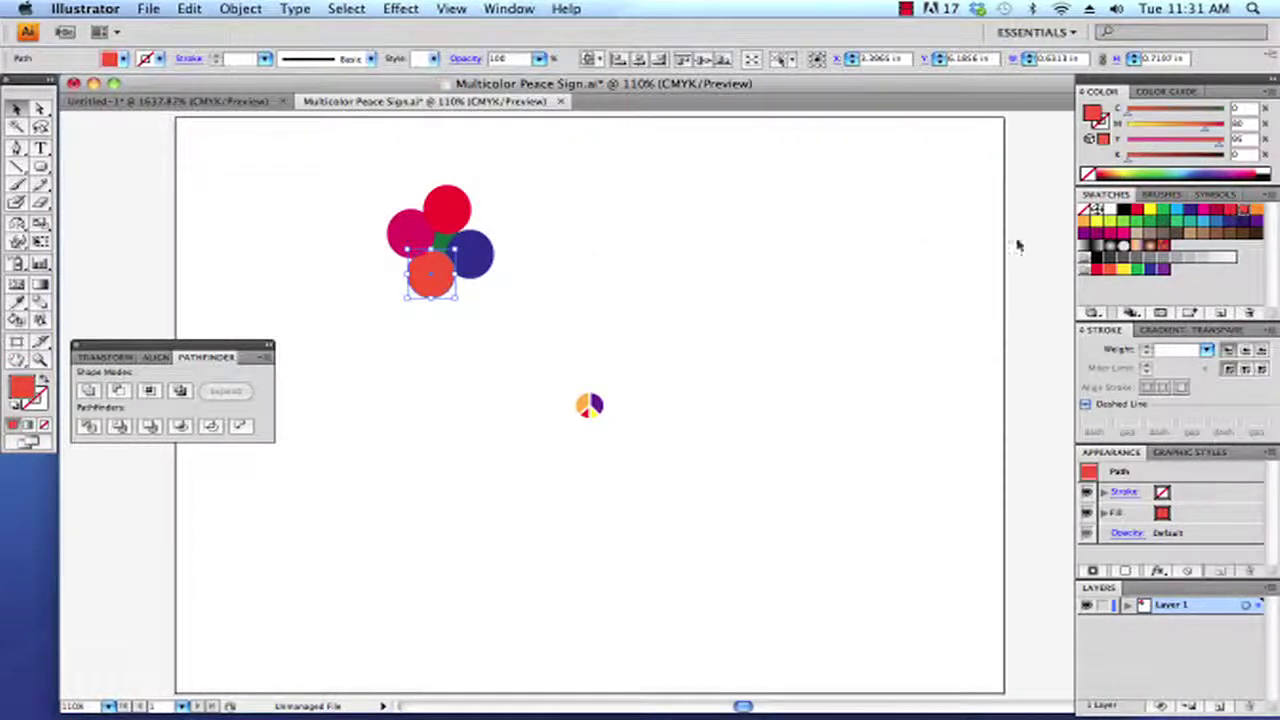
{"action": "left_click", "coordinate": [587, 260]}
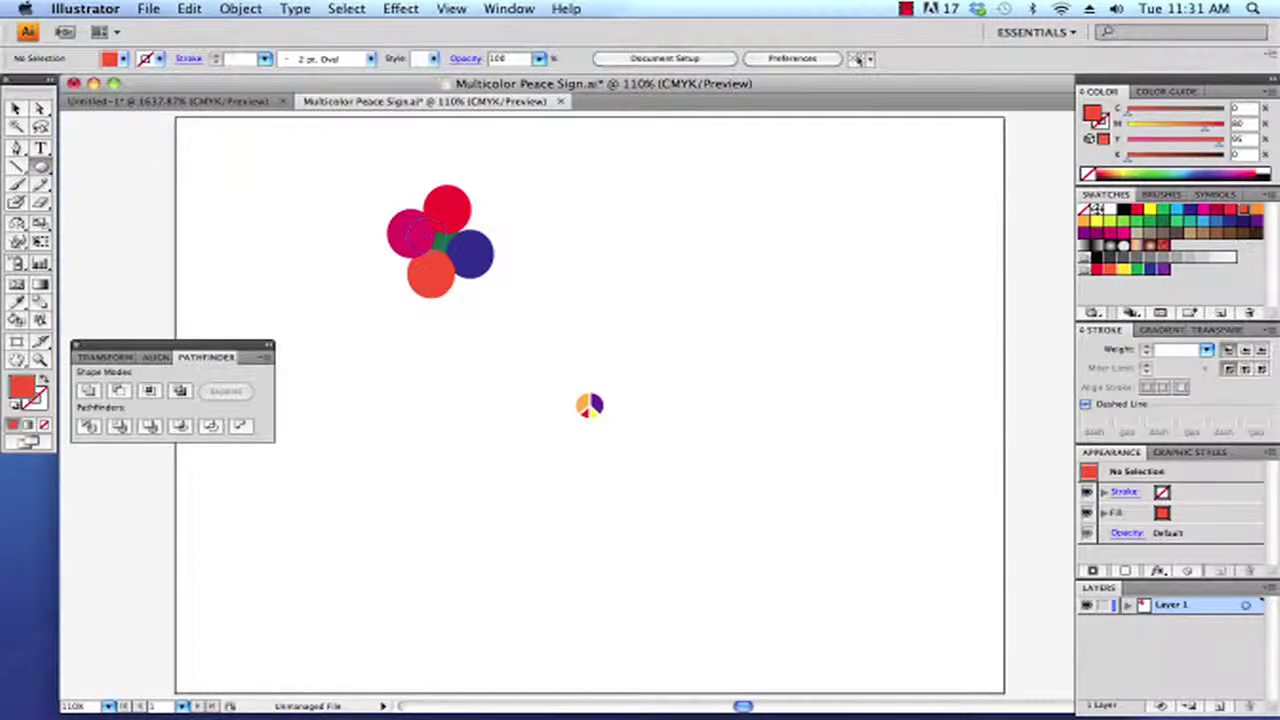
- Draw a larger orange-red circle over the cluster centre and zoom in on the circles
{"action": "left_click_drag", "start_coordinate": [460, 268], "coordinate": [473, 280]}
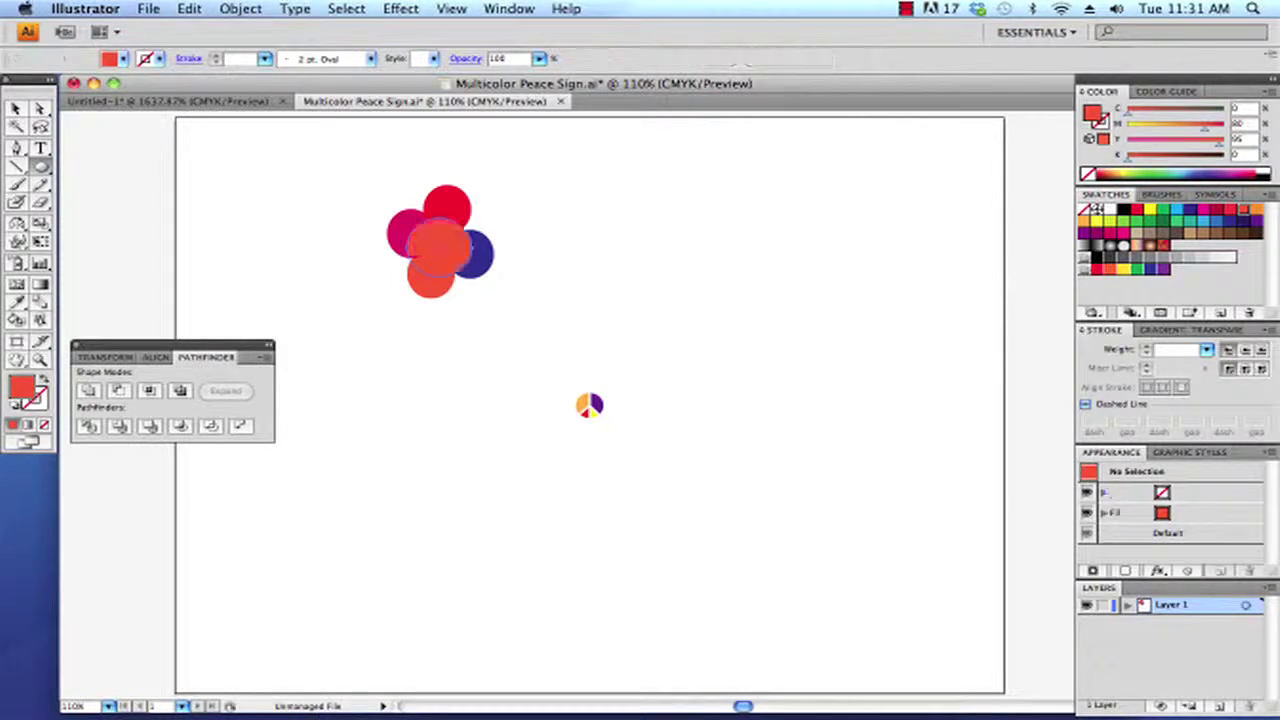
{"action": "left_click", "coordinate": [15, 108]}
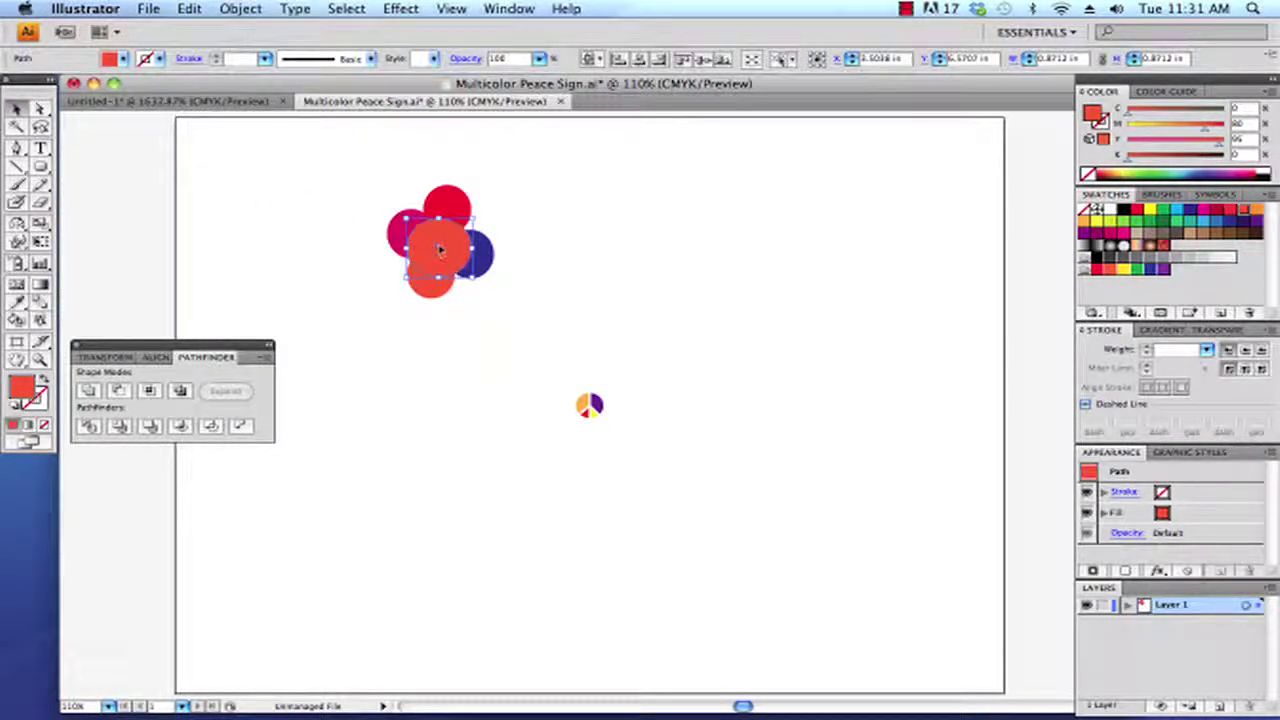
{"action": "left_click", "coordinate": [40, 359]}
{"action": "left_click_drag", "start_coordinate": [350, 168], "coordinate": [552, 328]}
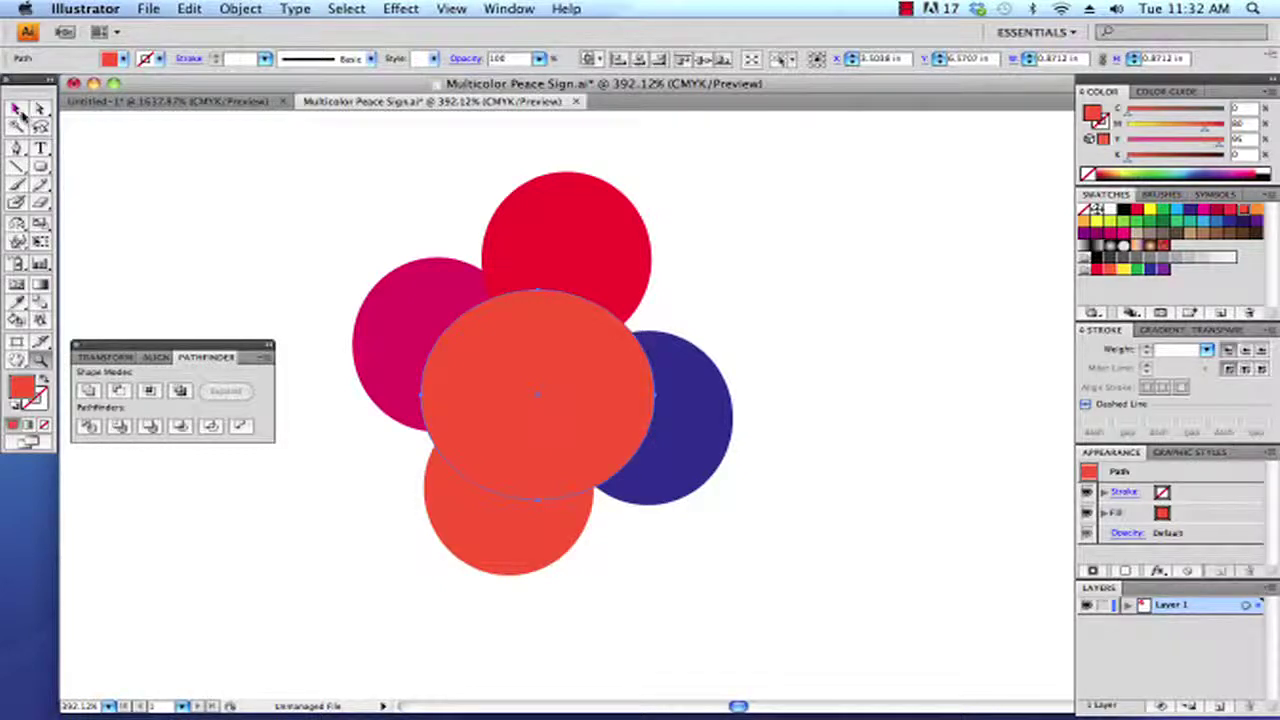
{"action": "left_click", "coordinate": [16, 108]}
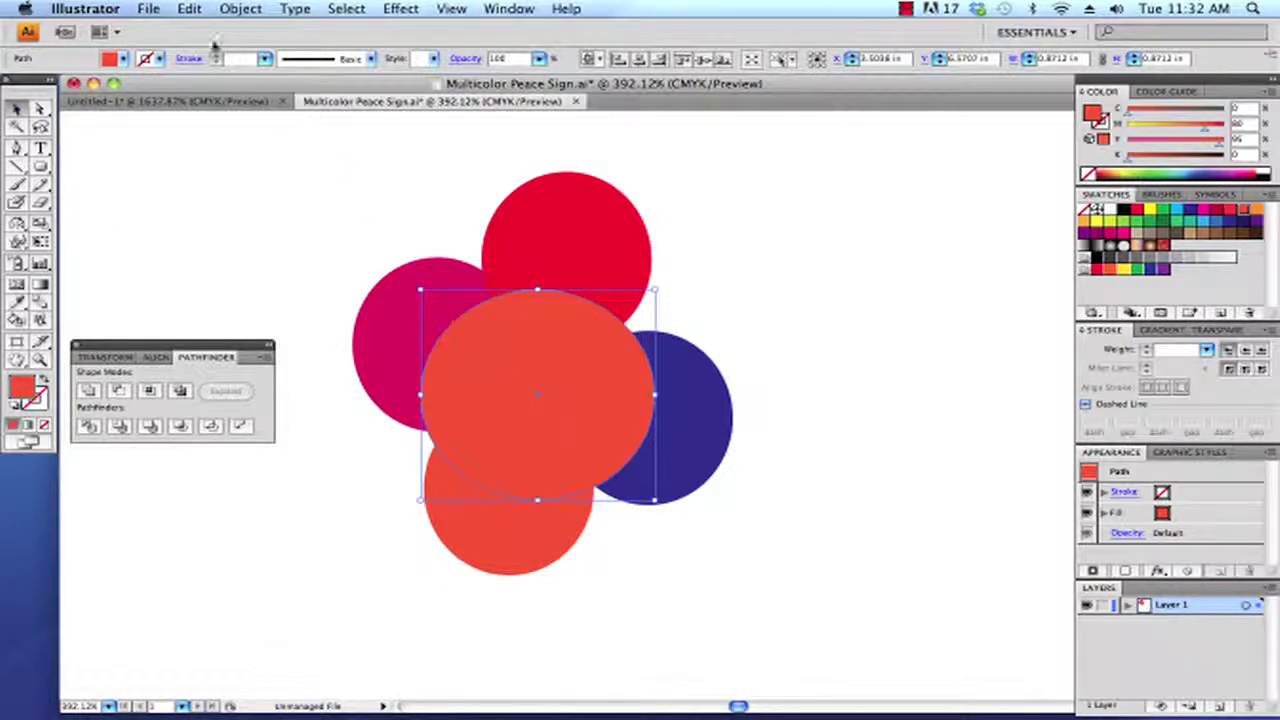
- Cut the large orange circle, then marquee-select and group all the coloured circles
{"action": "left_click", "coordinate": [190, 9]}
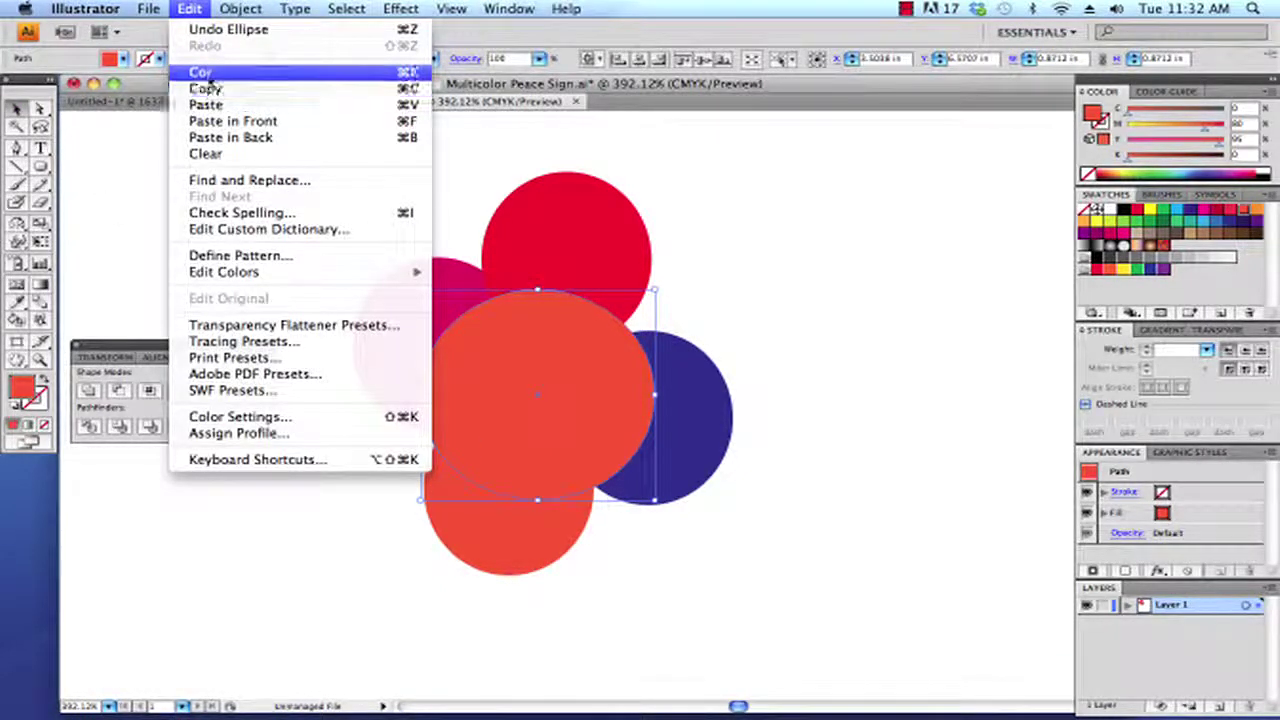
{"action": "left_click", "coordinate": [200, 73]}
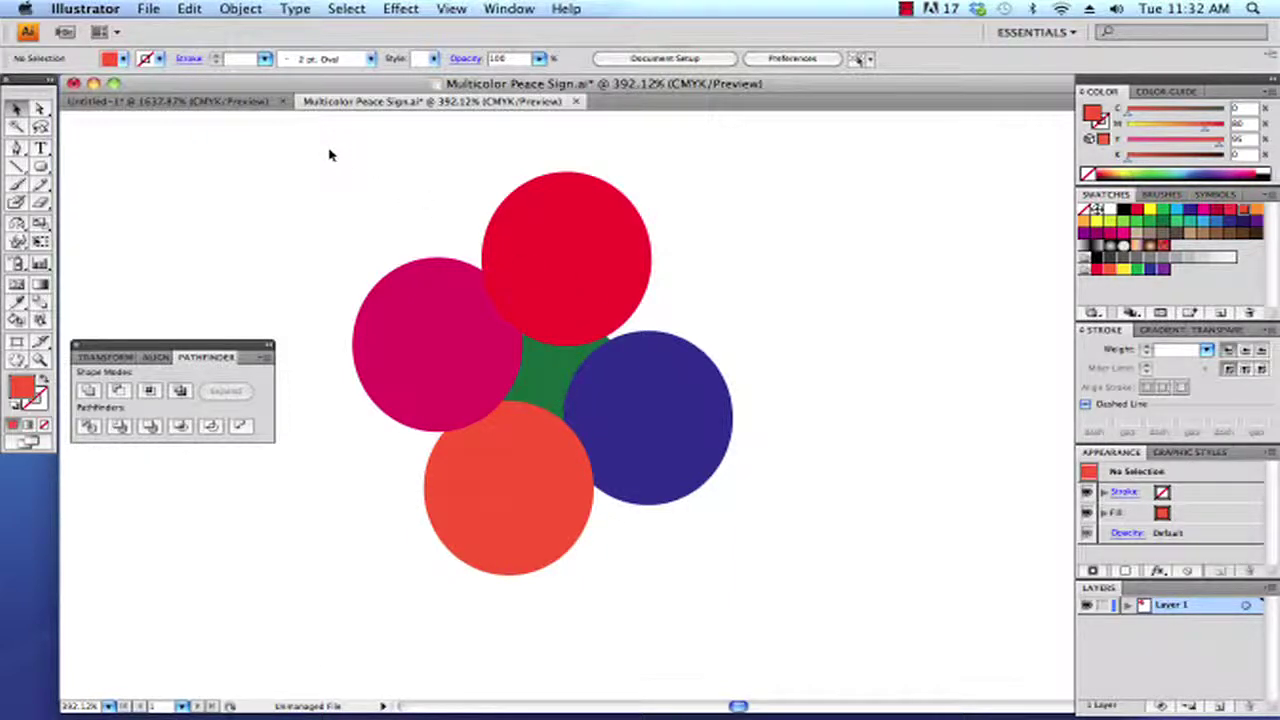
{"action": "left_click_drag", "start_coordinate": [330, 154], "coordinate": [787, 602]}
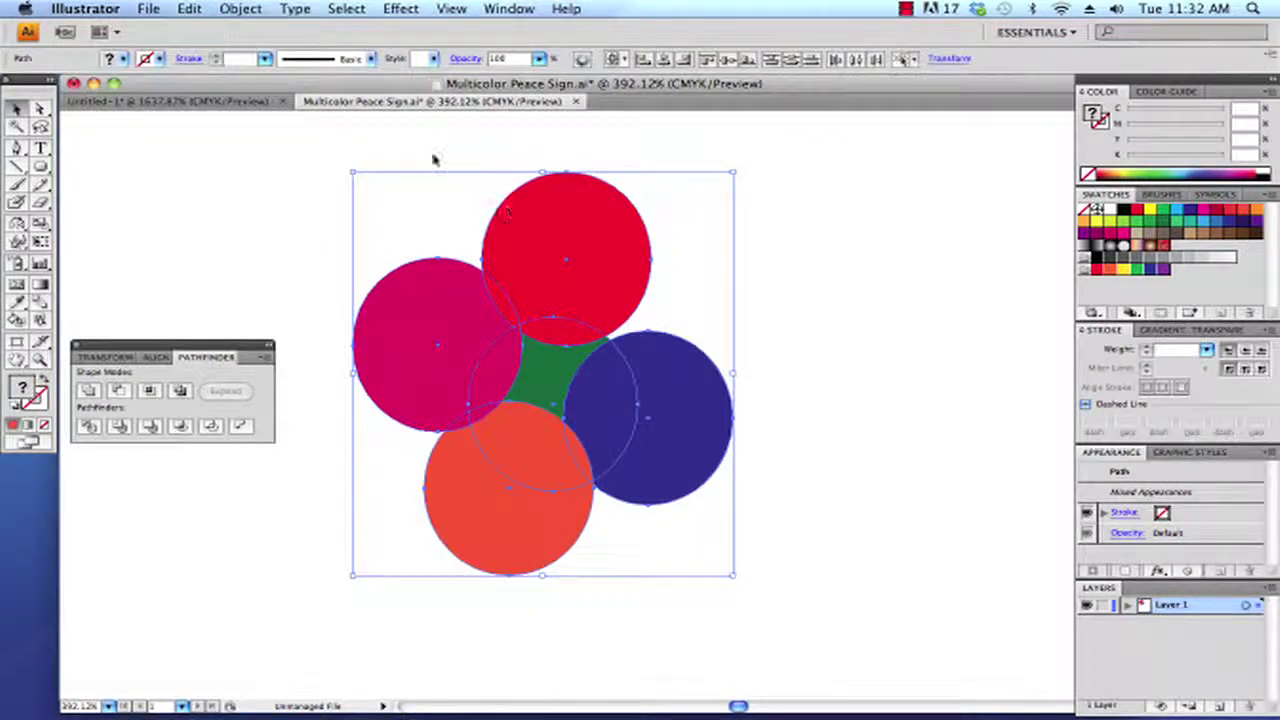
{"action": "left_click", "coordinate": [236, 8]}
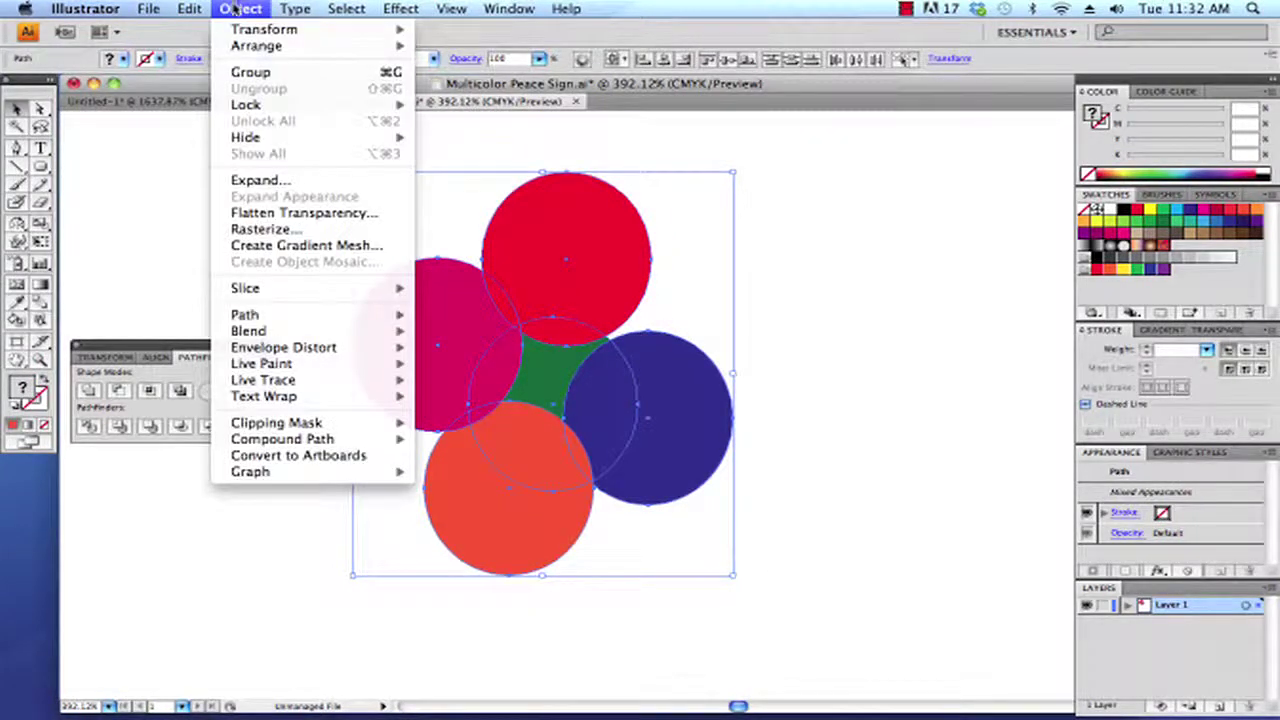
{"action": "left_click", "coordinate": [250, 72]}
- Paste the orange circle in front, select everything and make a clipping mask
{"action": "left_click", "coordinate": [190, 8]}
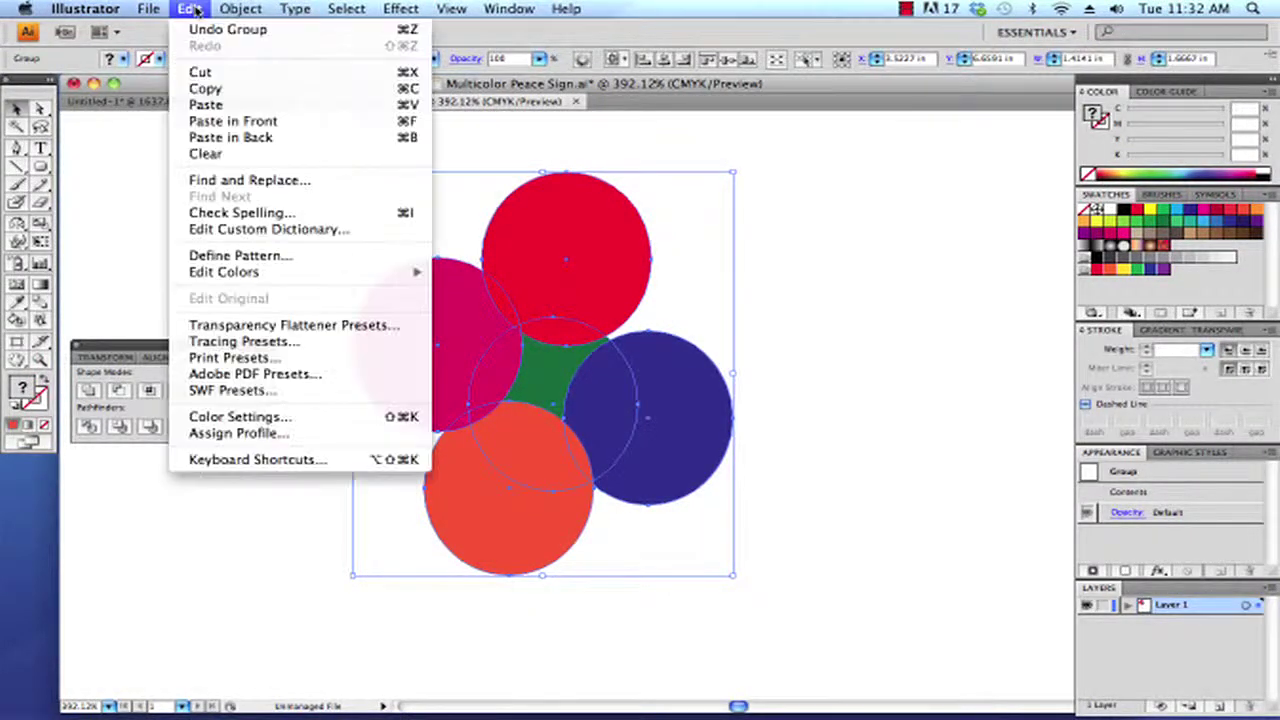
{"action": "left_click", "coordinate": [233, 120]}
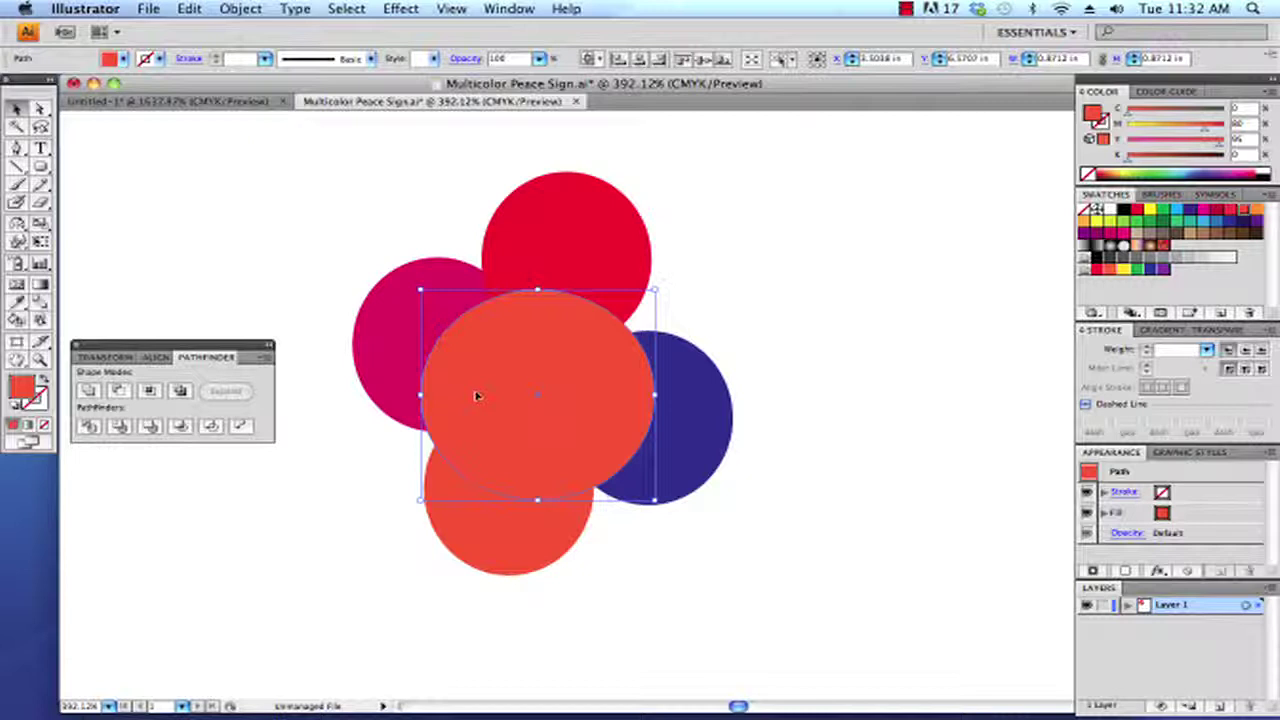
{"action": "key", "text": "super+a"}
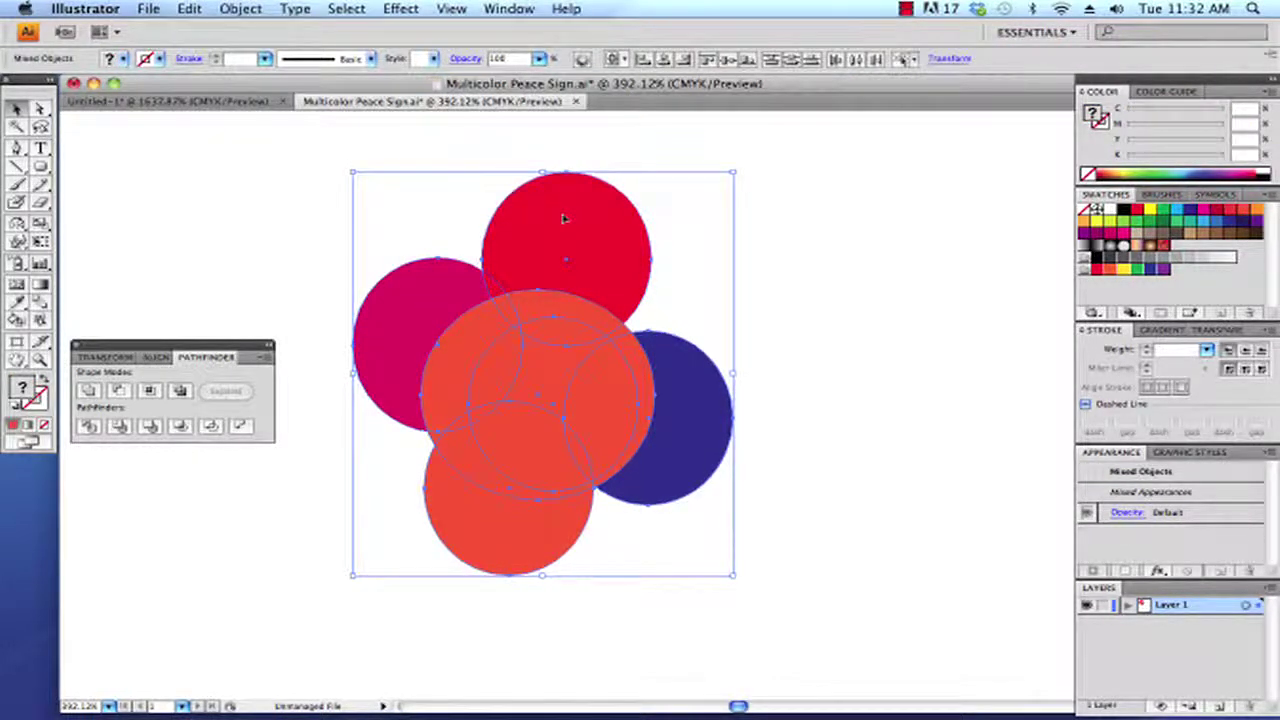
{"action": "left_click", "coordinate": [243, 9]}
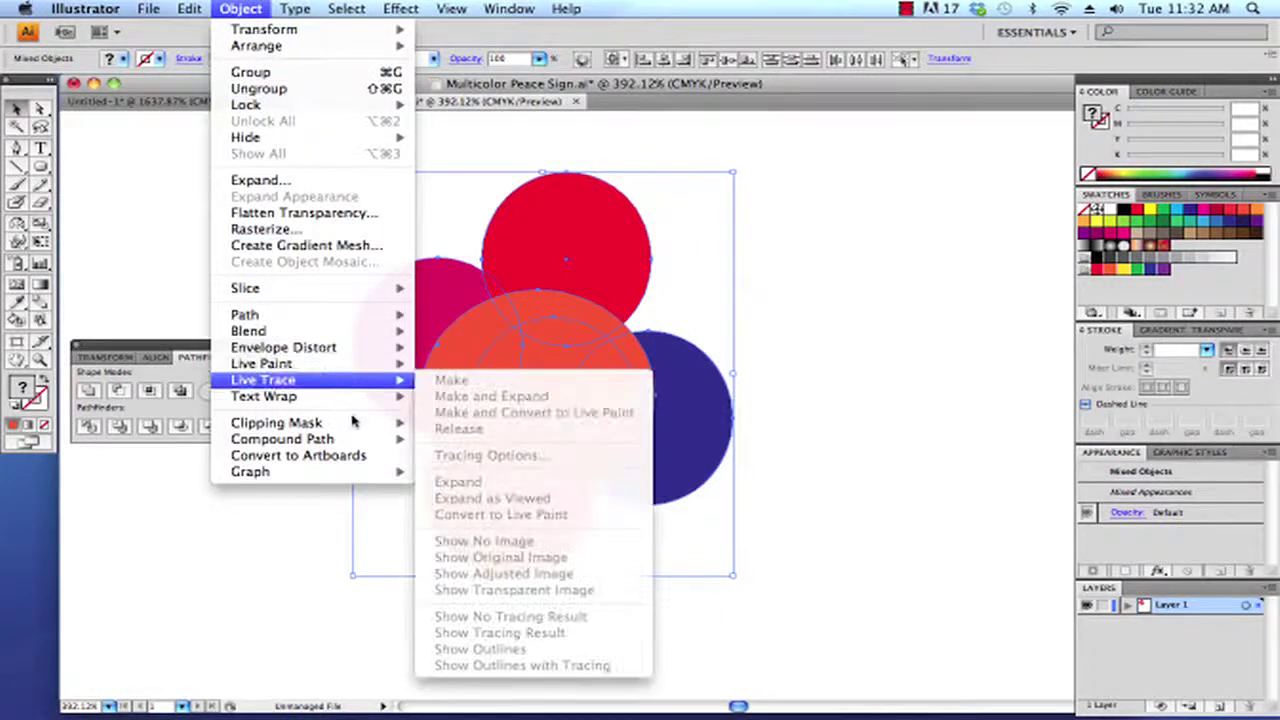
{"action": "mouse_move", "coordinate": [352, 430]}
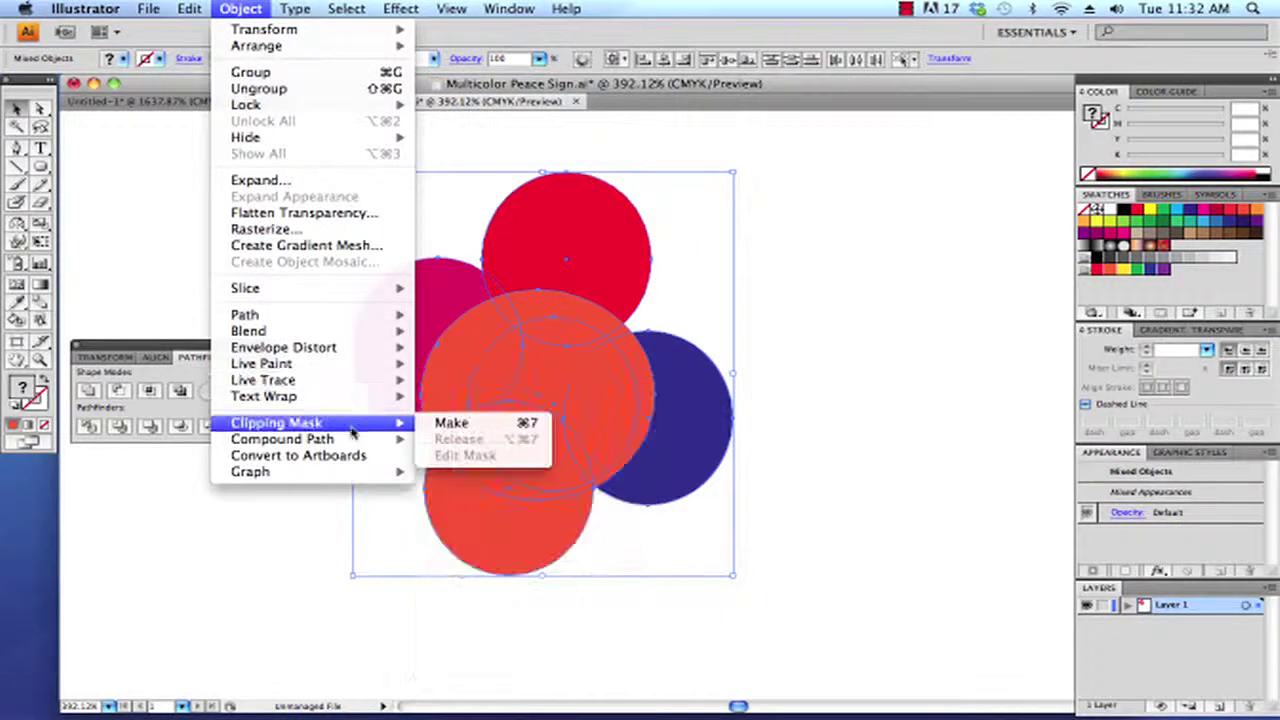
{"action": "left_click", "coordinate": [487, 430]}
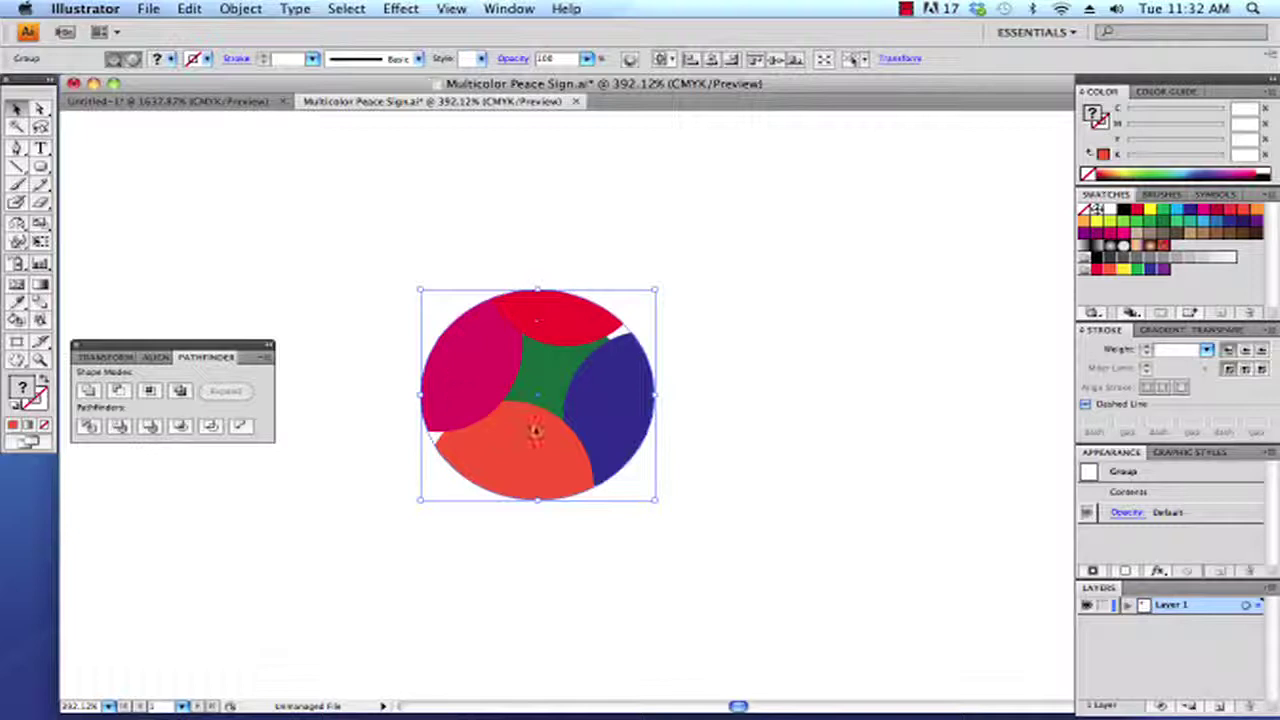
- With Direct Selection, reposition the circle behind the top piece and fill the top piece yellow
{"action": "left_click", "coordinate": [721, 415]}
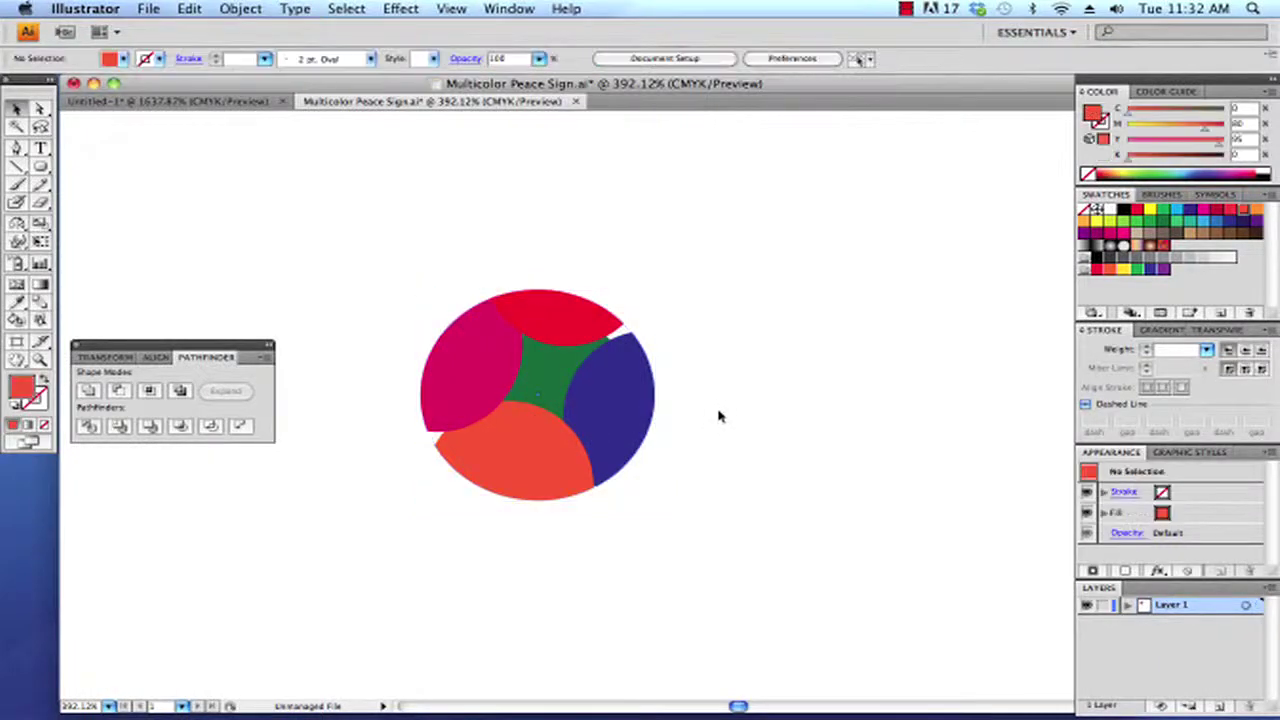
{"action": "left_click", "coordinate": [41, 108]}
{"action": "left_click", "coordinate": [463, 366]}
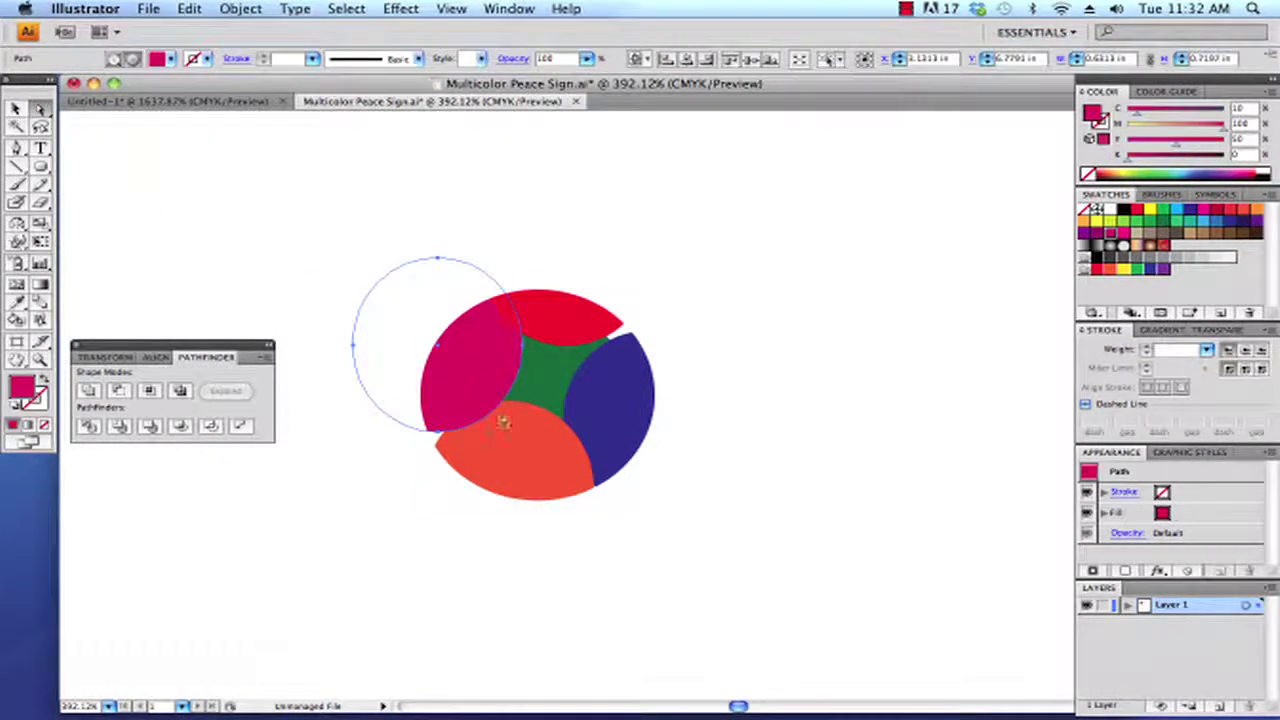
{"action": "left_click_drag", "start_coordinate": [471, 380], "coordinate": [474, 393]}
{"action": "left_click_drag", "start_coordinate": [596, 380], "coordinate": [585, 348]}
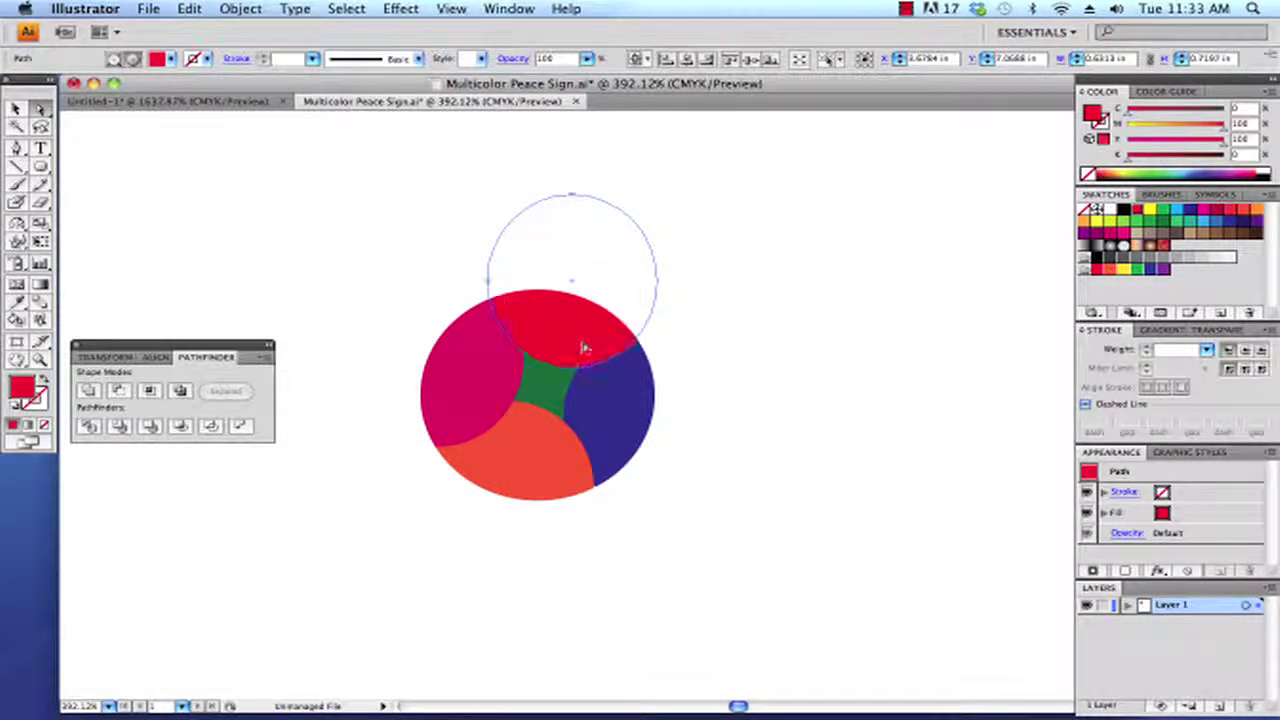
{"action": "left_click", "coordinate": [1162, 226]}
{"action": "left_click", "coordinate": [1230, 222]}
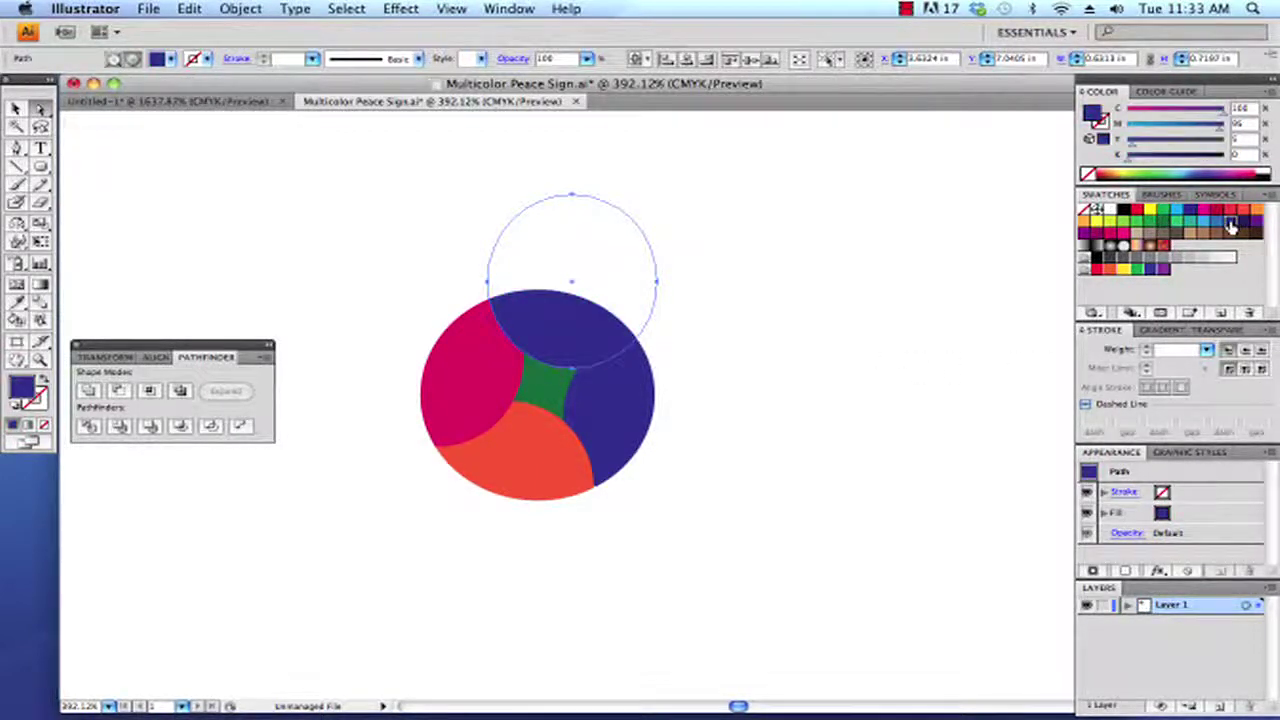
{"action": "left_click", "coordinate": [1130, 232]}
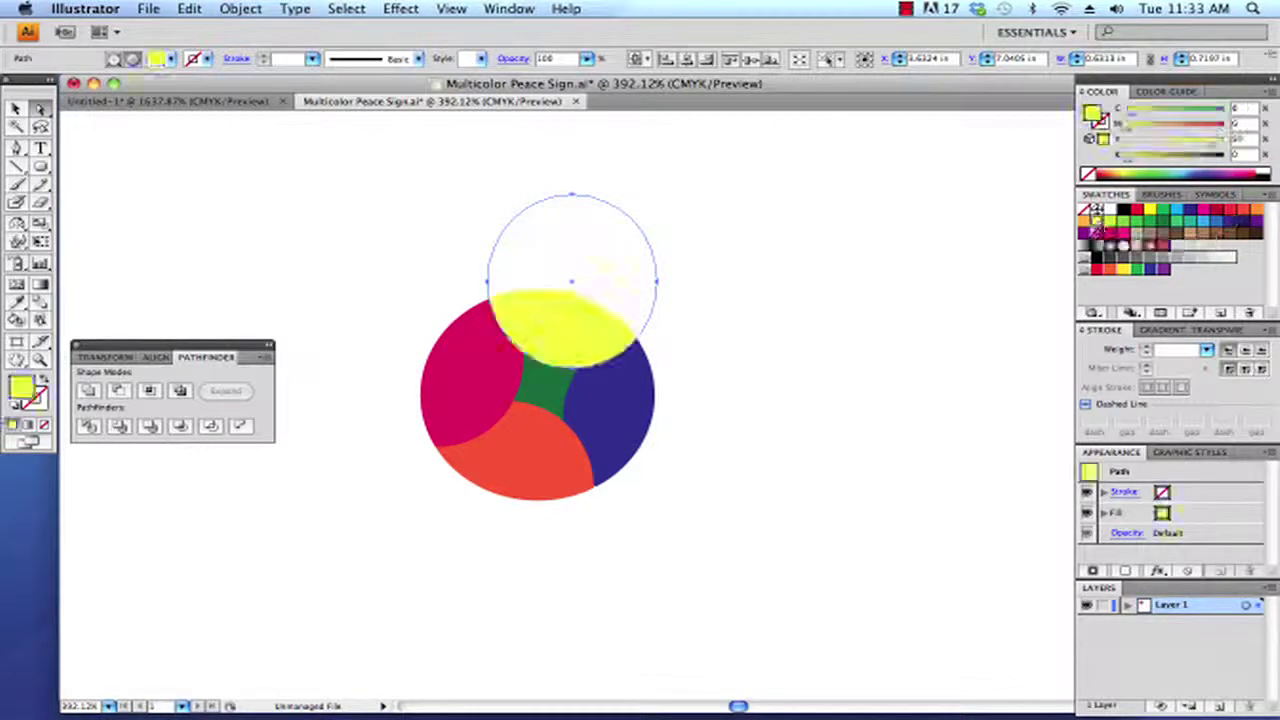
- Fill the left piece light green and the bottom piece crimson, then deselect
{"action": "left_click", "coordinate": [457, 365]}
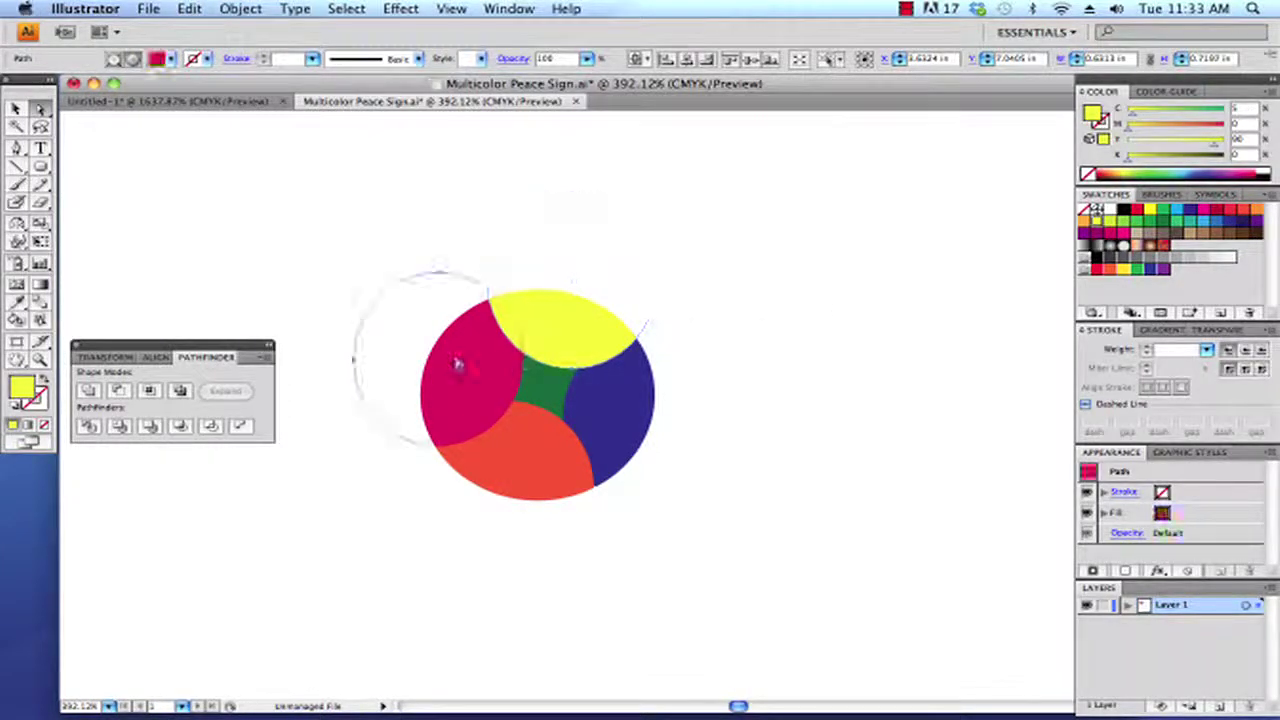
{"action": "left_click", "coordinate": [1122, 228]}
{"action": "left_click", "coordinate": [563, 463]}
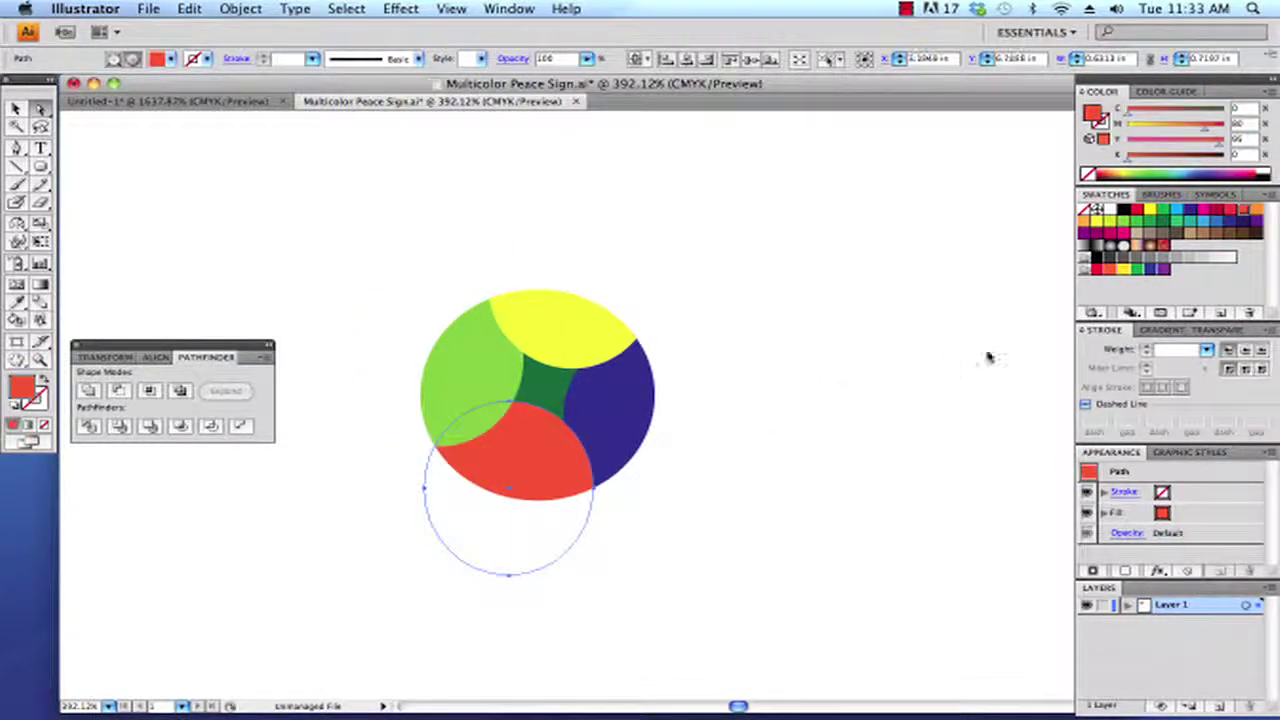
{"action": "left_click", "coordinate": [1218, 211]}
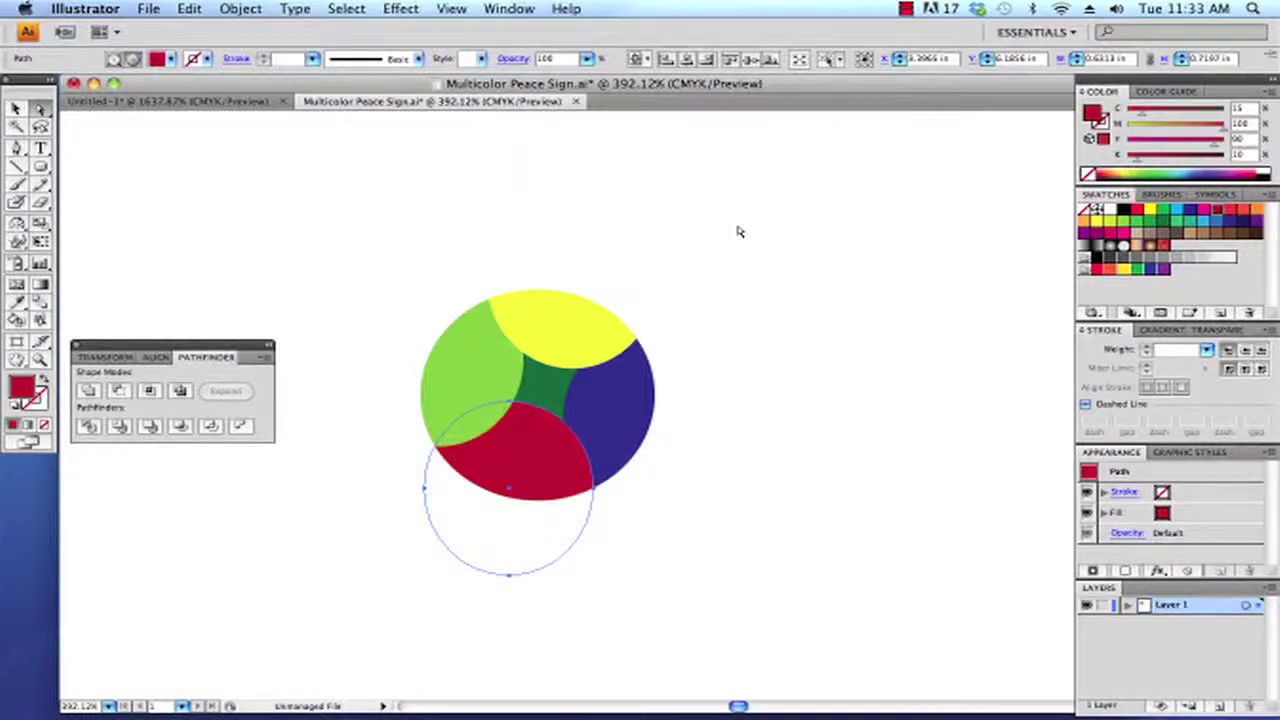
{"action": "left_click", "coordinate": [737, 229]}
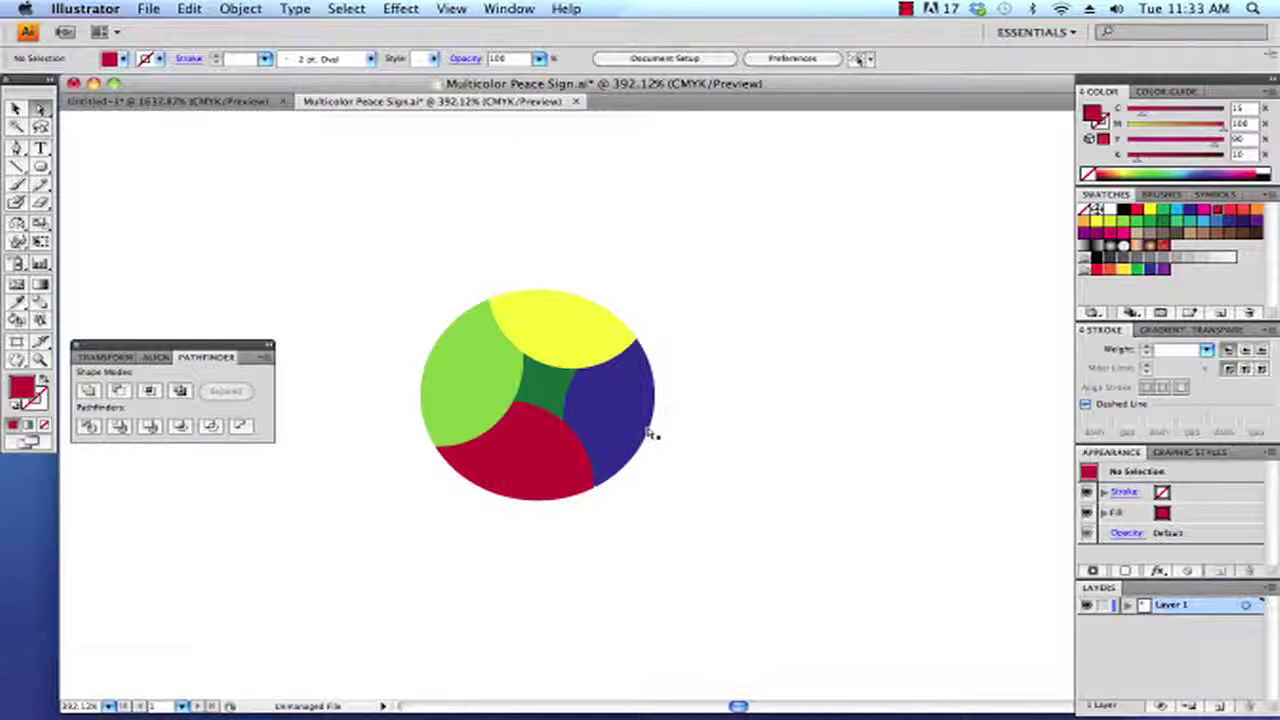
- Paste a copy of the circle in front and turn it into a 2 pt red stroke
{"action": "left_click", "coordinate": [191, 10]}
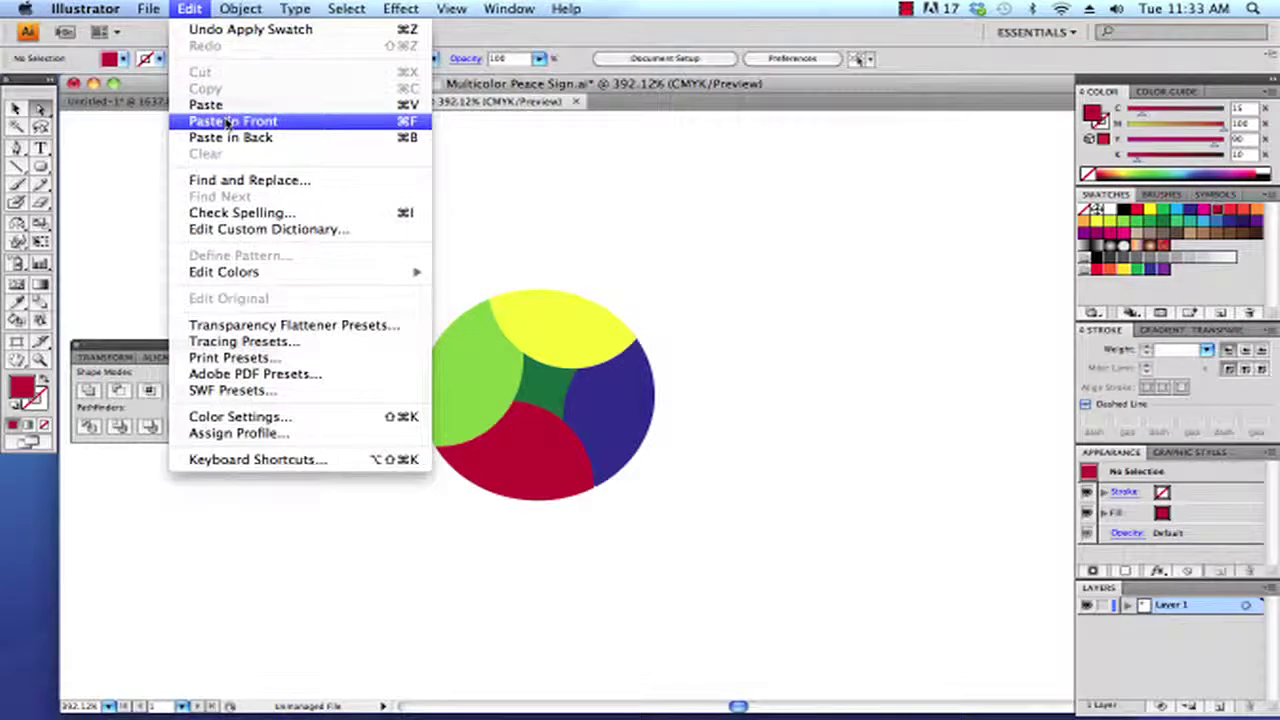
{"action": "left_click", "coordinate": [286, 122]}
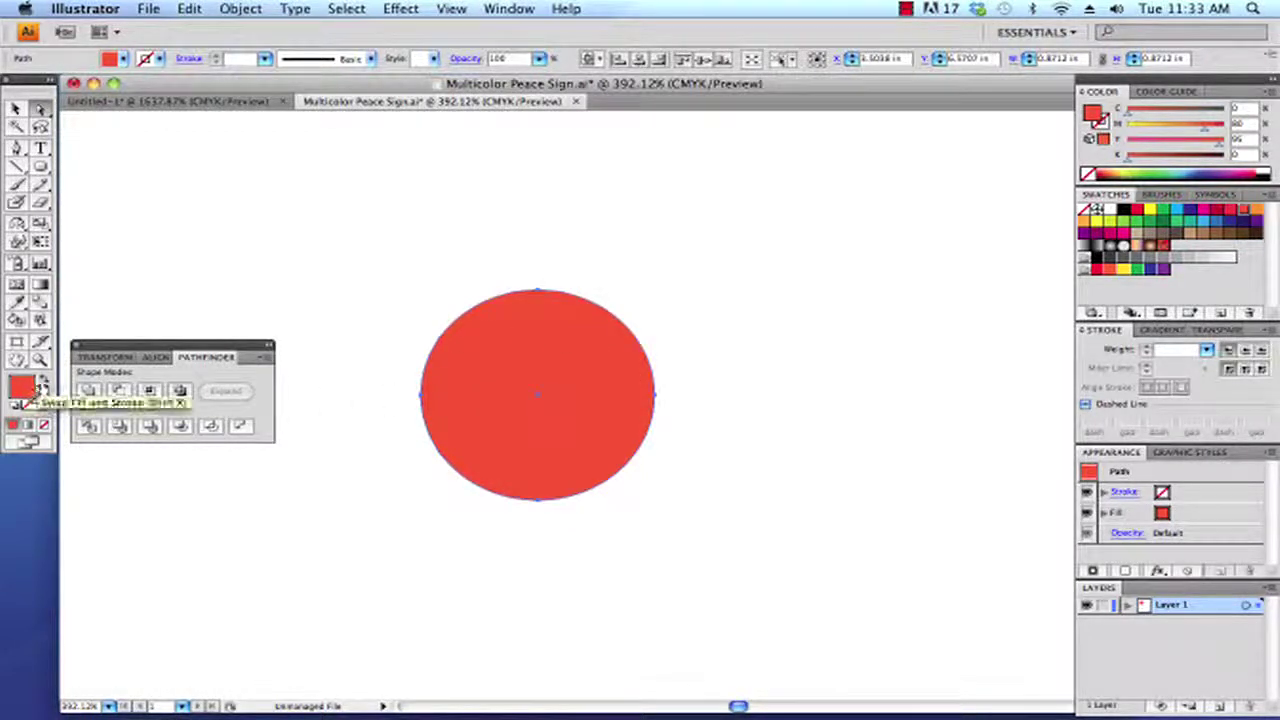
{"action": "left_click", "coordinate": [43, 383]}
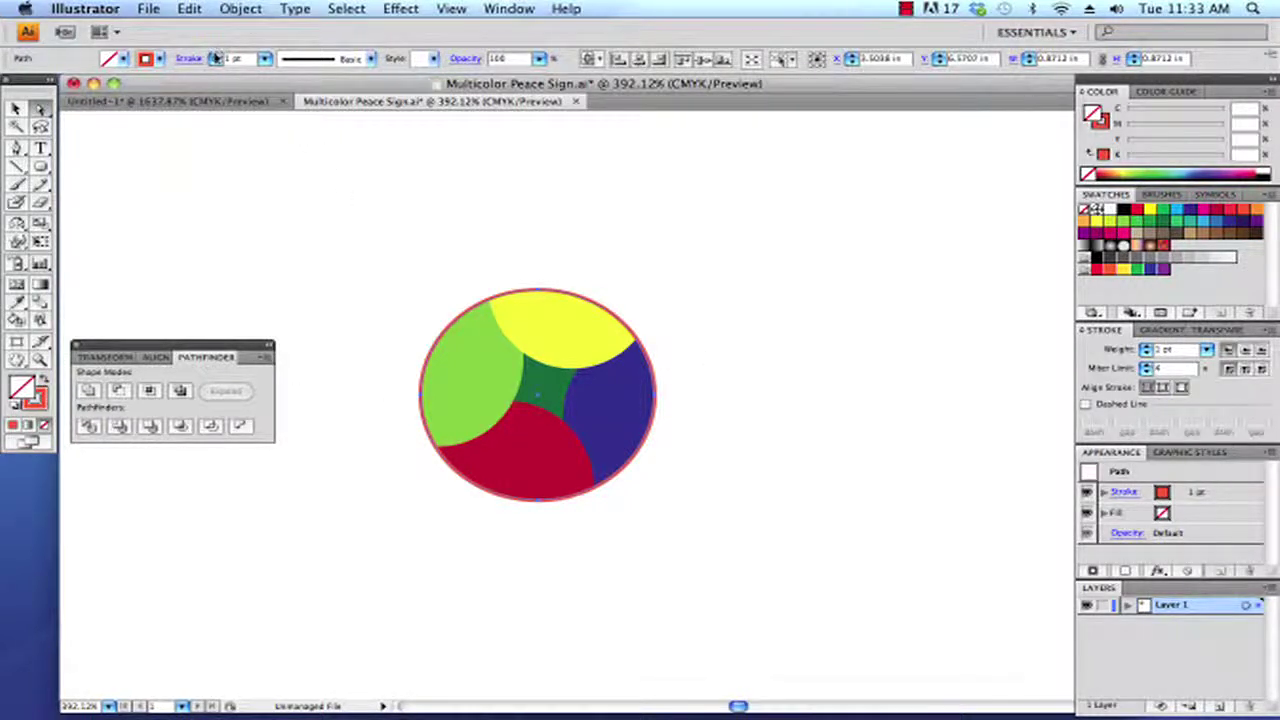
{"action": "left_click", "coordinate": [215, 56]}
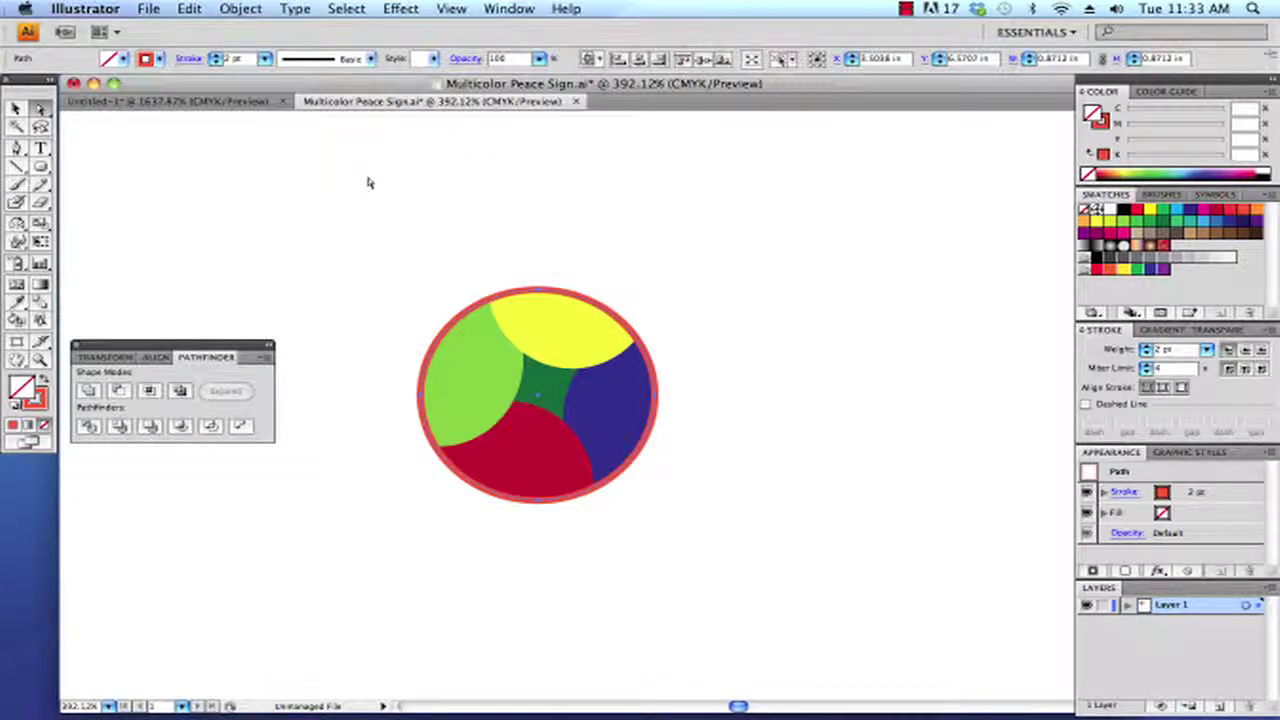
- Convert the red stroke into a filled ring with Outline Stroke, then deselect
{"action": "left_click", "coordinate": [241, 8]}
{"action": "mouse_move", "coordinate": [318, 316]}
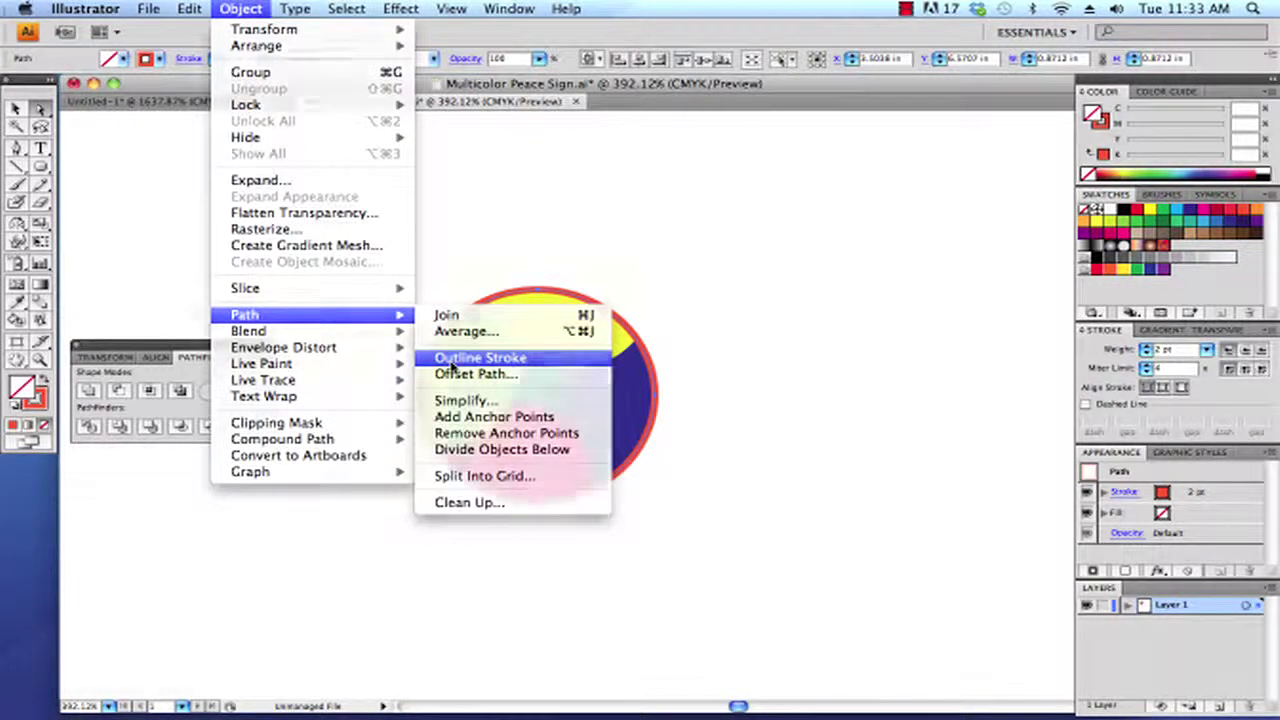
{"action": "left_click", "coordinate": [457, 358]}
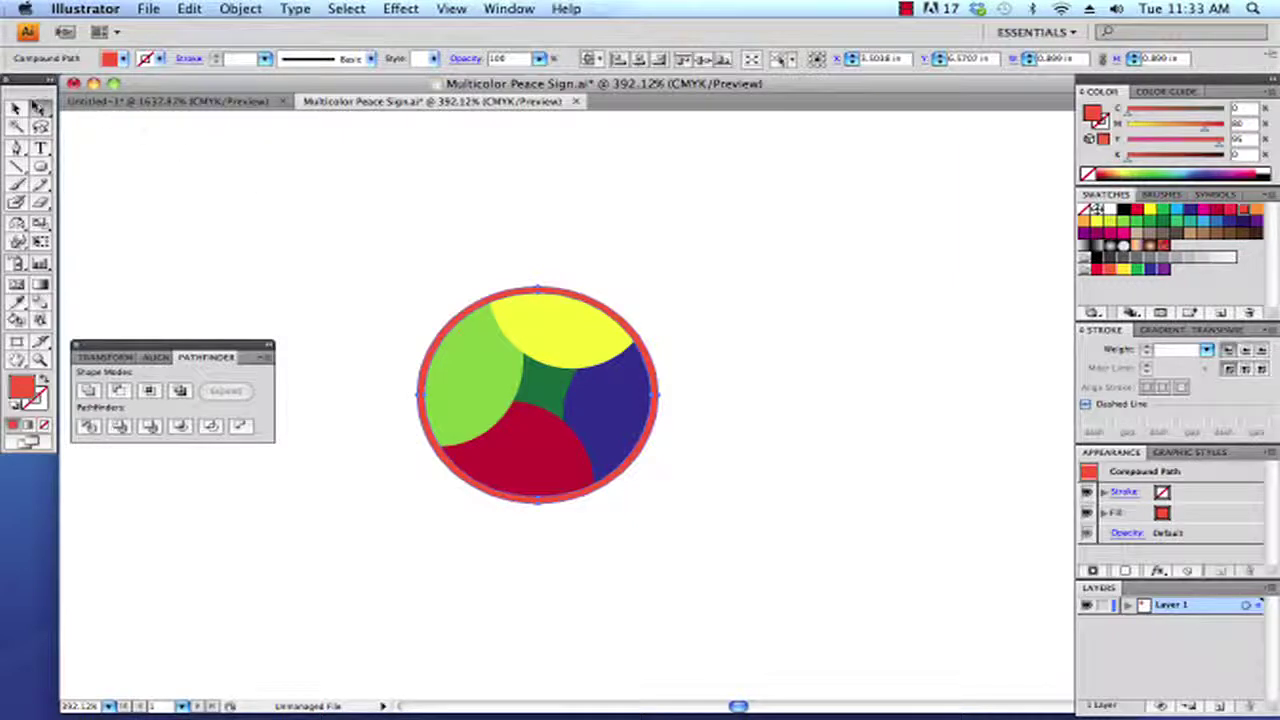
{"action": "left_click", "coordinate": [16, 107]}
{"action": "left_click", "coordinate": [708, 249]}
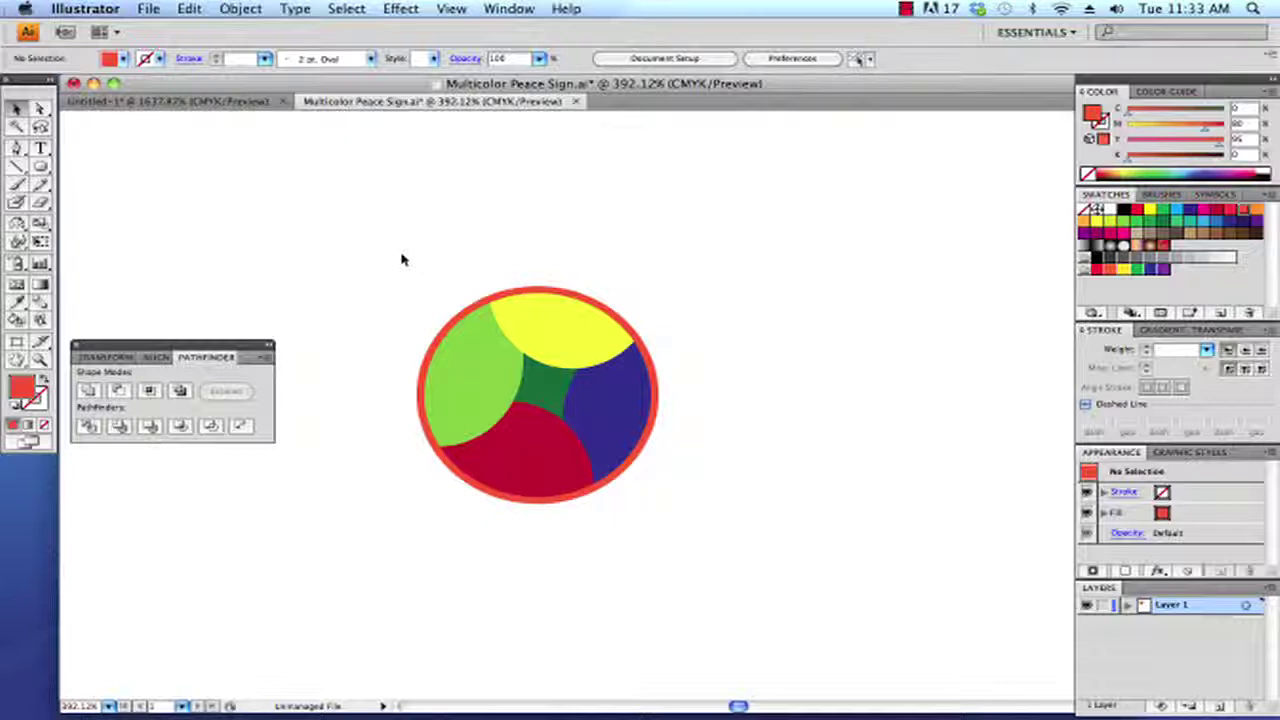
- Marquee-select the red ring and clipped circle, group them, then deselect
{"action": "left_click_drag", "start_coordinate": [385, 212], "coordinate": [737, 551]}
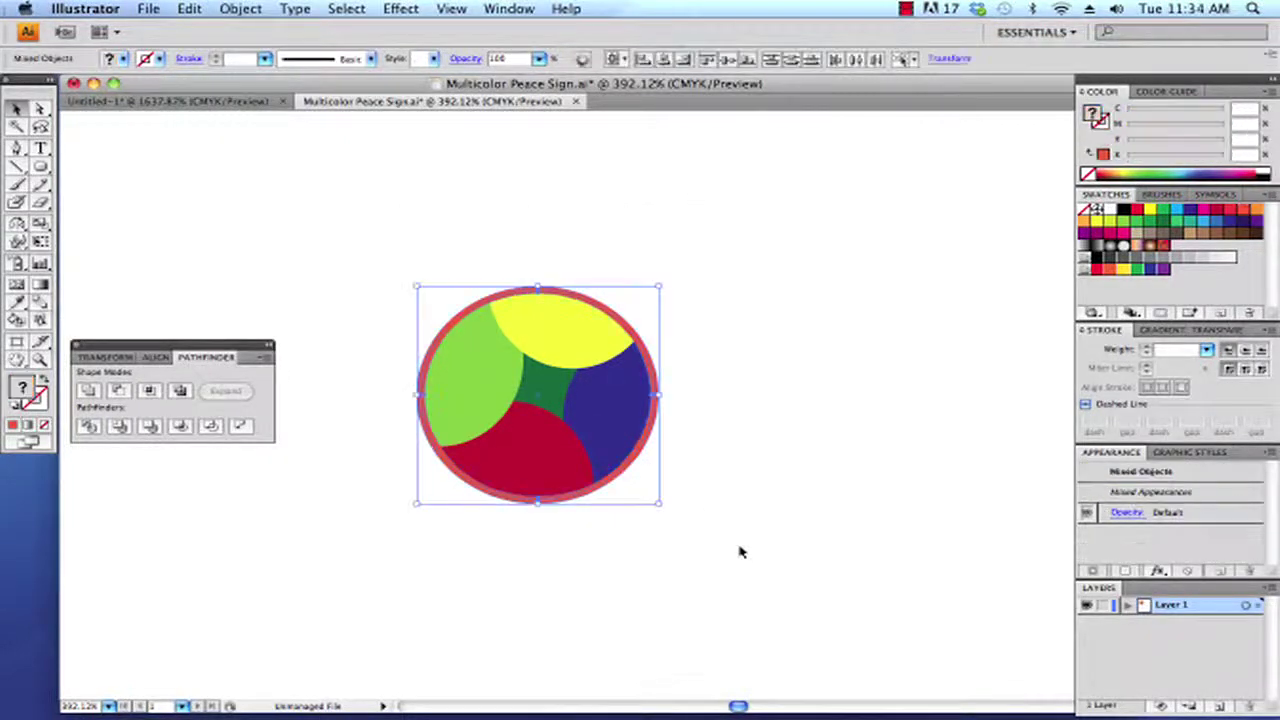
{"action": "left_click", "coordinate": [241, 8]}
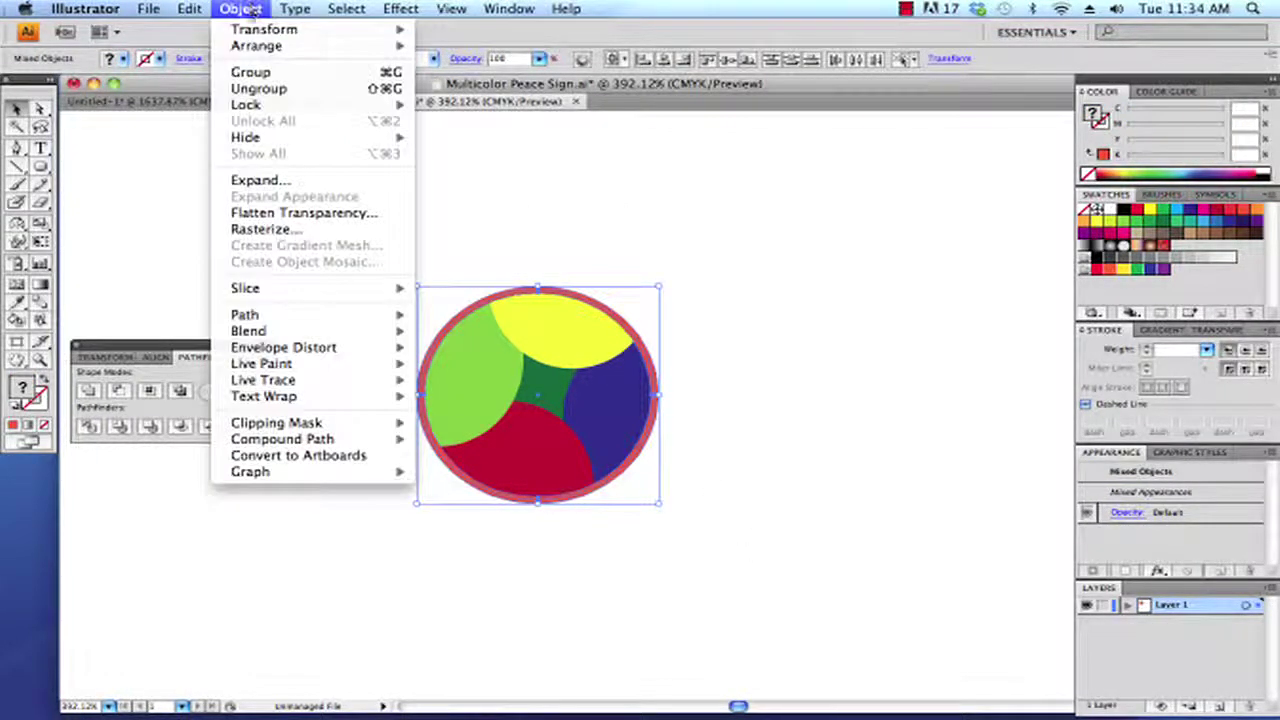
{"action": "left_click", "coordinate": [271, 72]}
{"action": "left_click", "coordinate": [571, 194]}
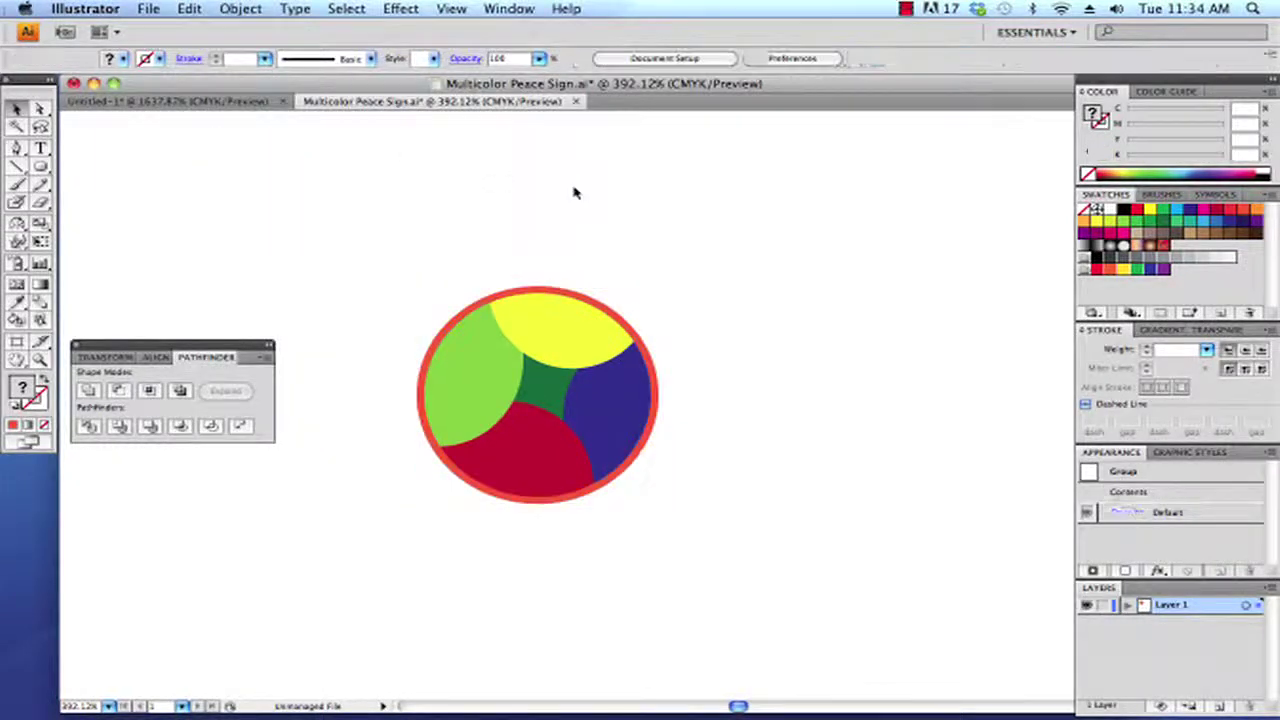